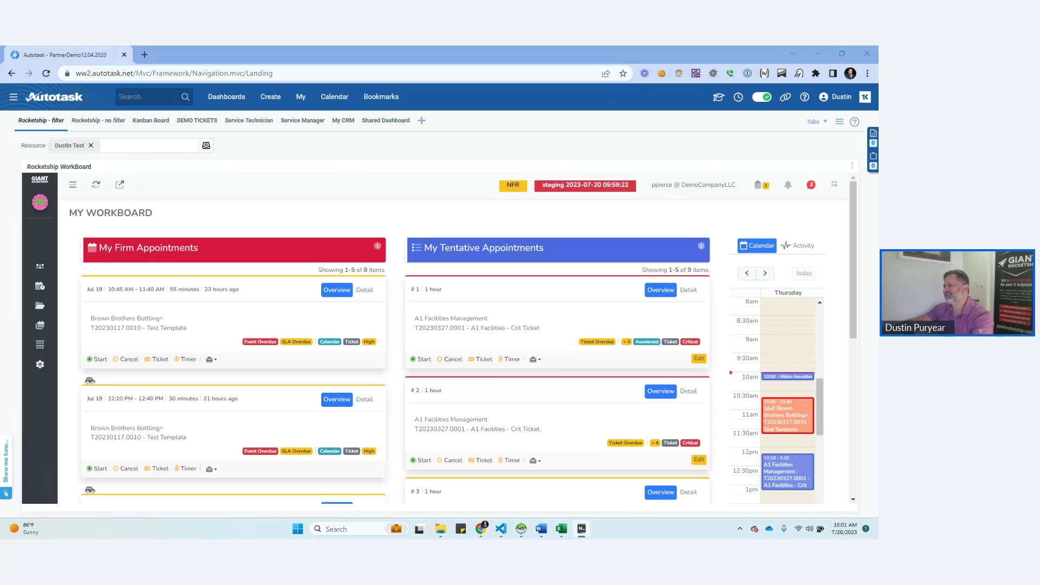
Switch to the browser with Autotask and open the Shared Dashboard
key(alt+Tab)
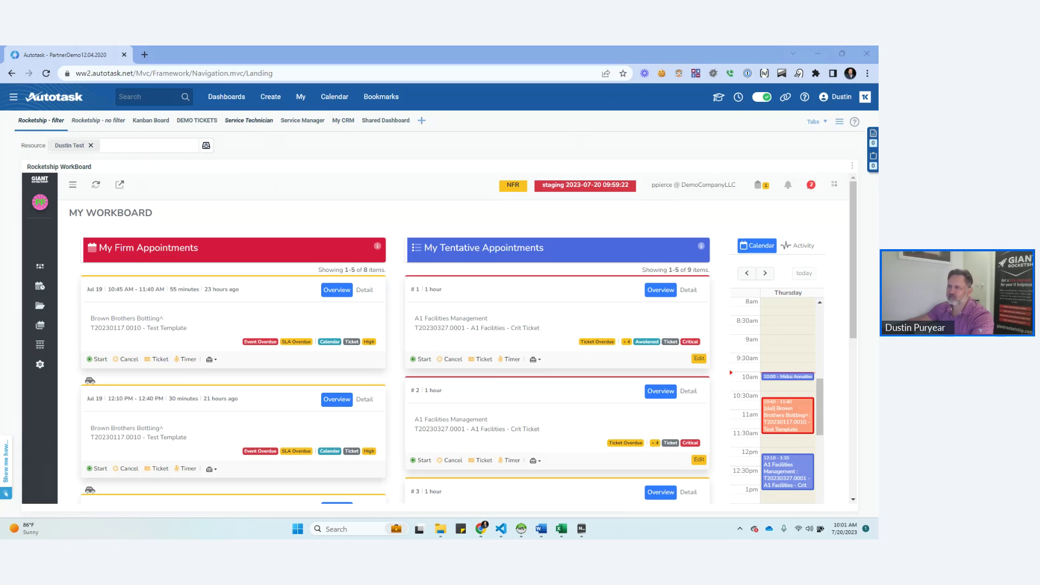
mouse_move(225, 96)
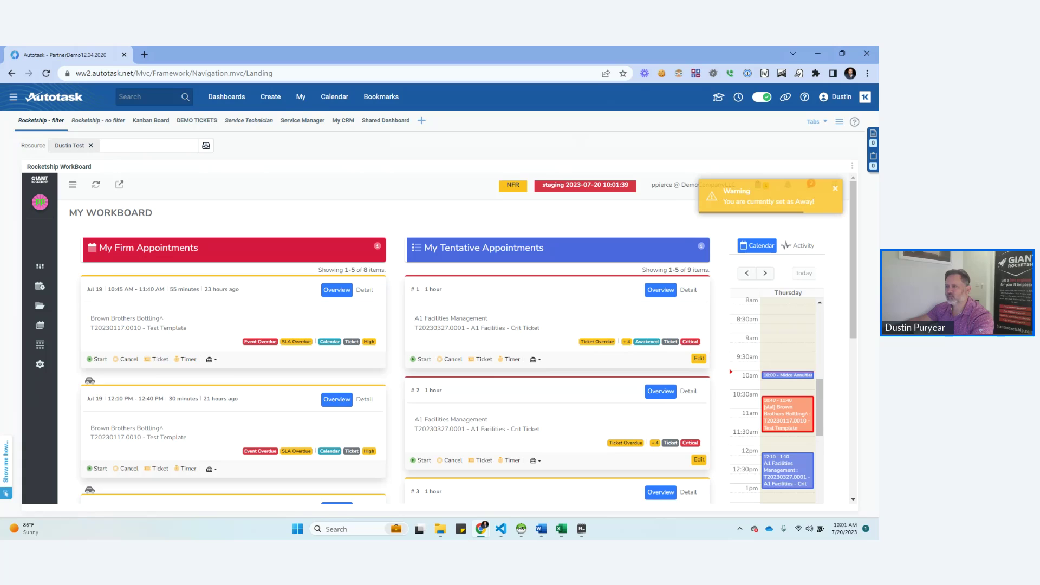
click(385, 120)
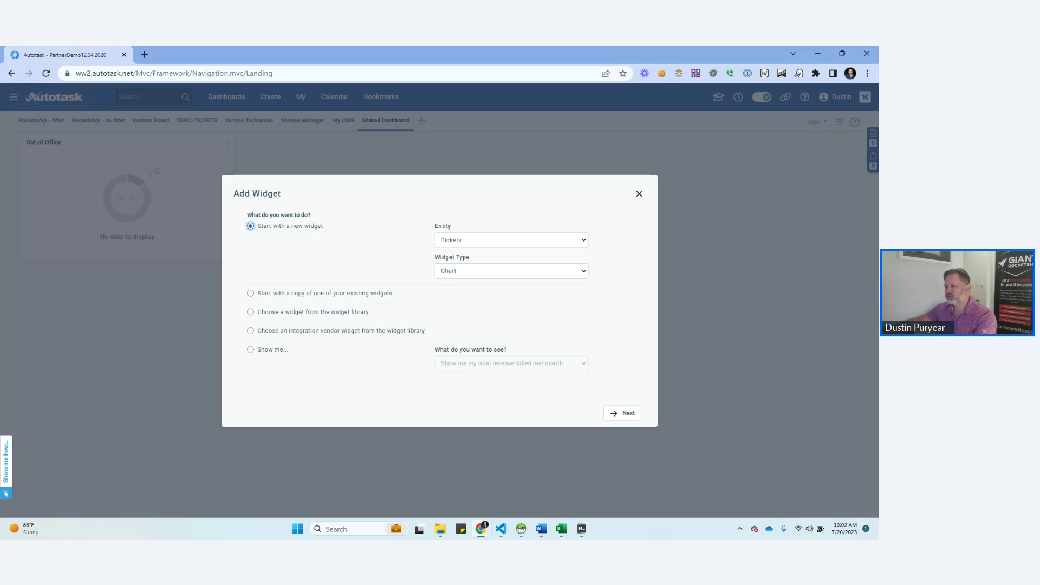
Add the System Alerts widget from the widget library's Daily Alerts entity to the Shared Dashboard
click(250, 312)
click(622, 412)
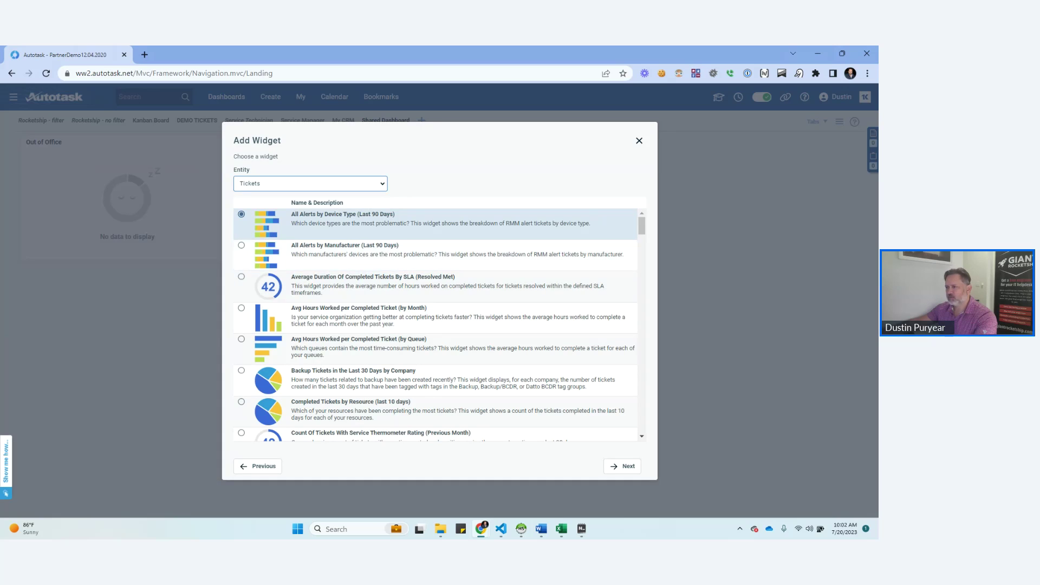
click(309, 183)
scroll(305, 265, up, 2)
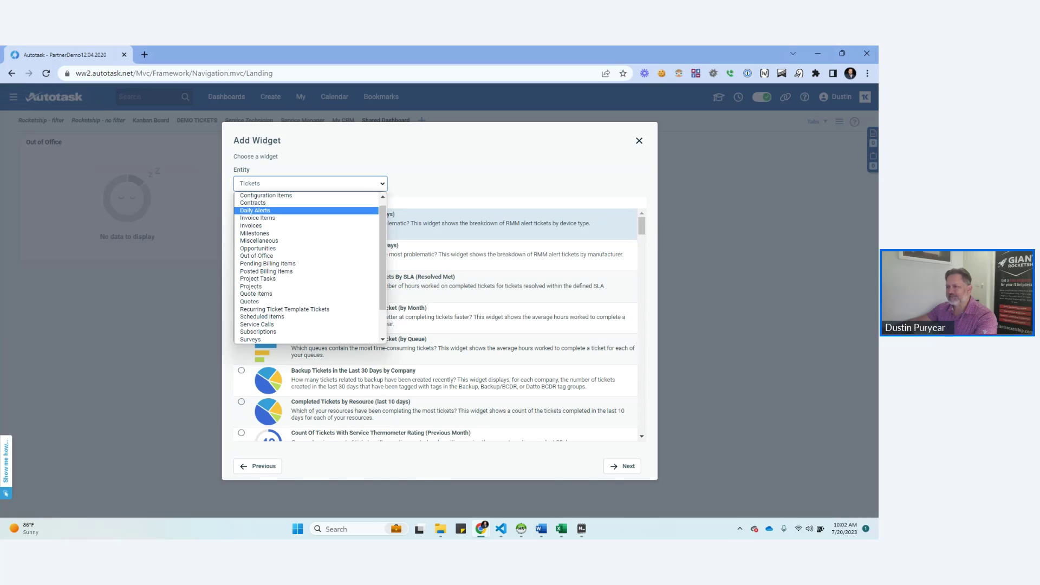
click(255, 217)
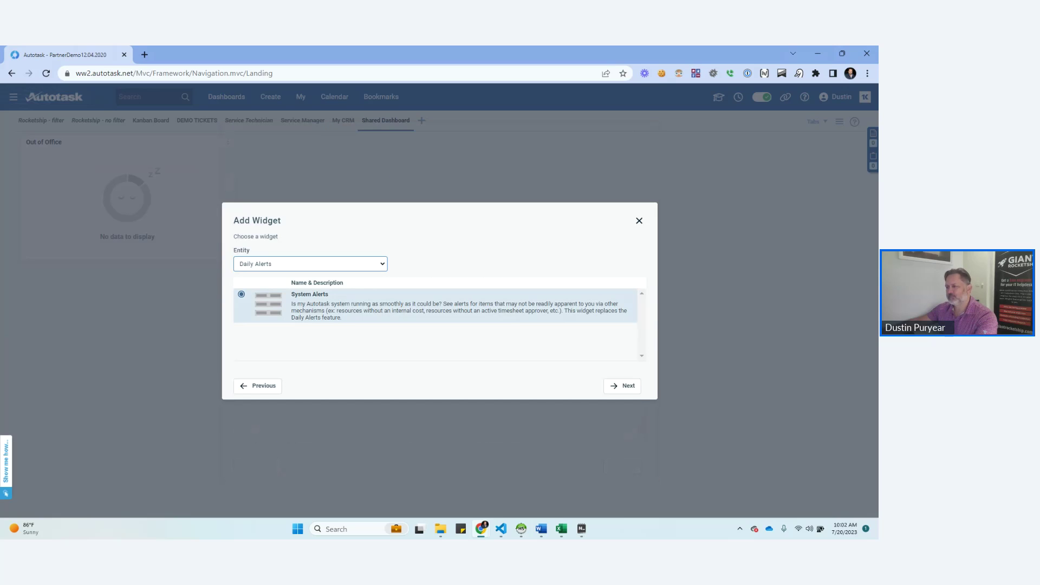
click(622, 385)
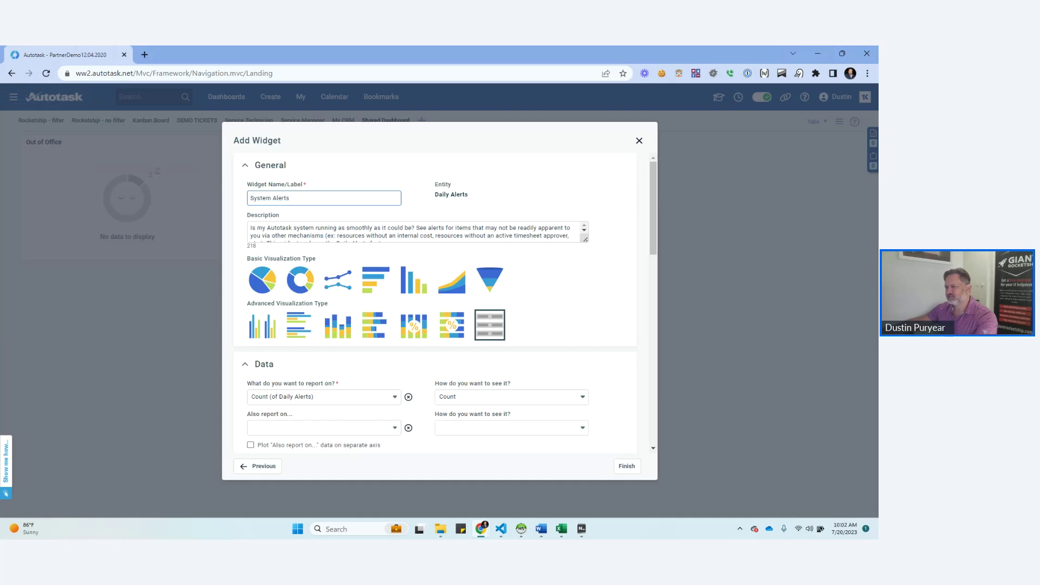
click(627, 466)
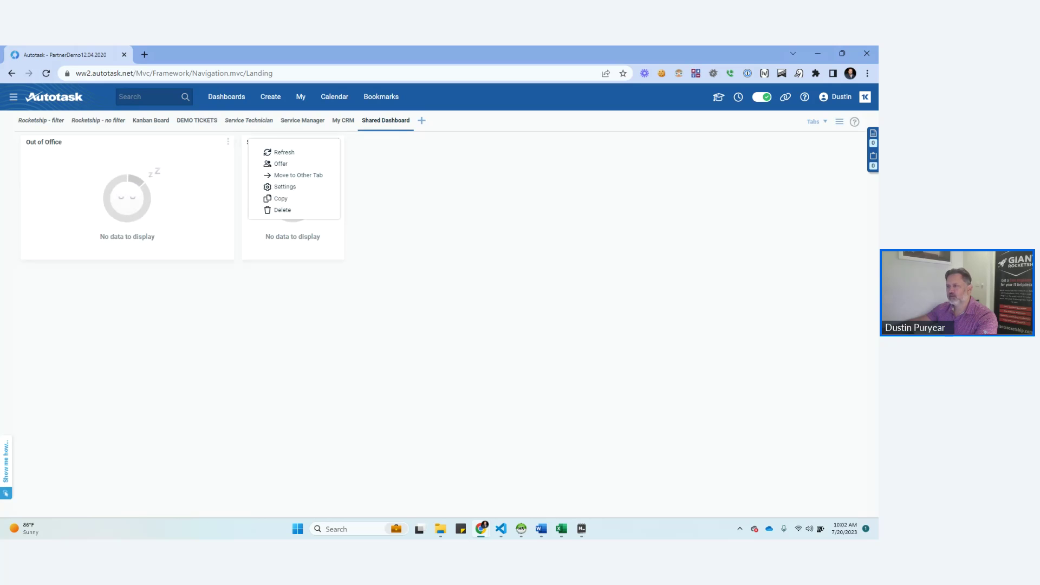
Refresh the dashboard and review the System Alerts widget's general and data settings without saving anything
mouse_move(817, 122)
click(770, 151)
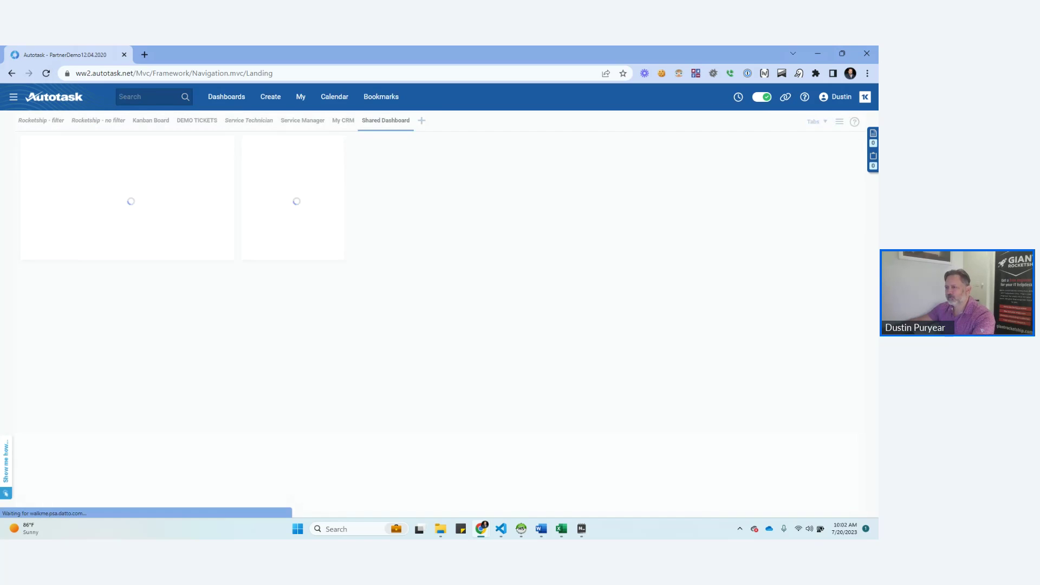
mouse_move(337, 142)
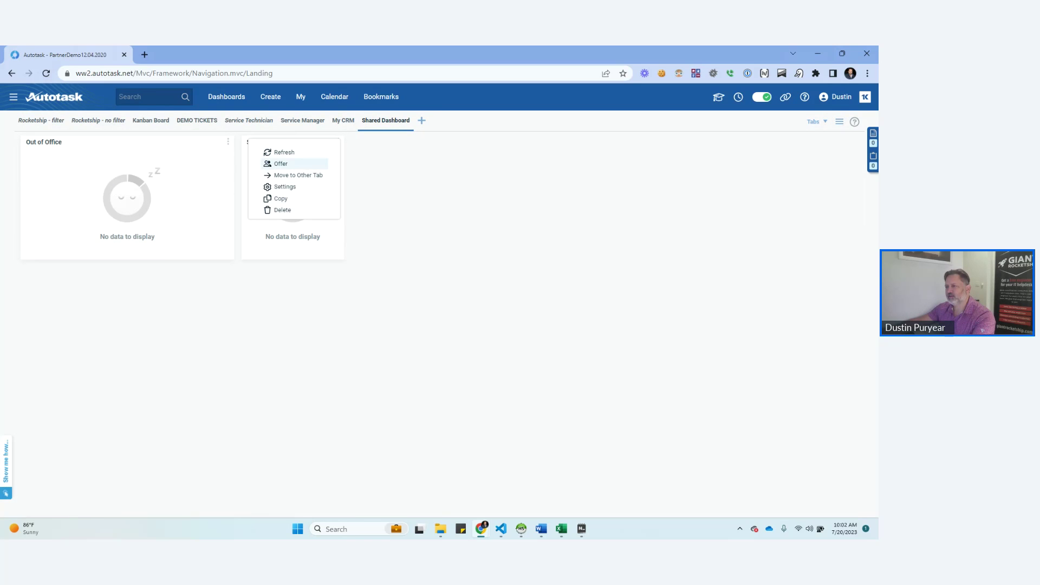
click(285, 186)
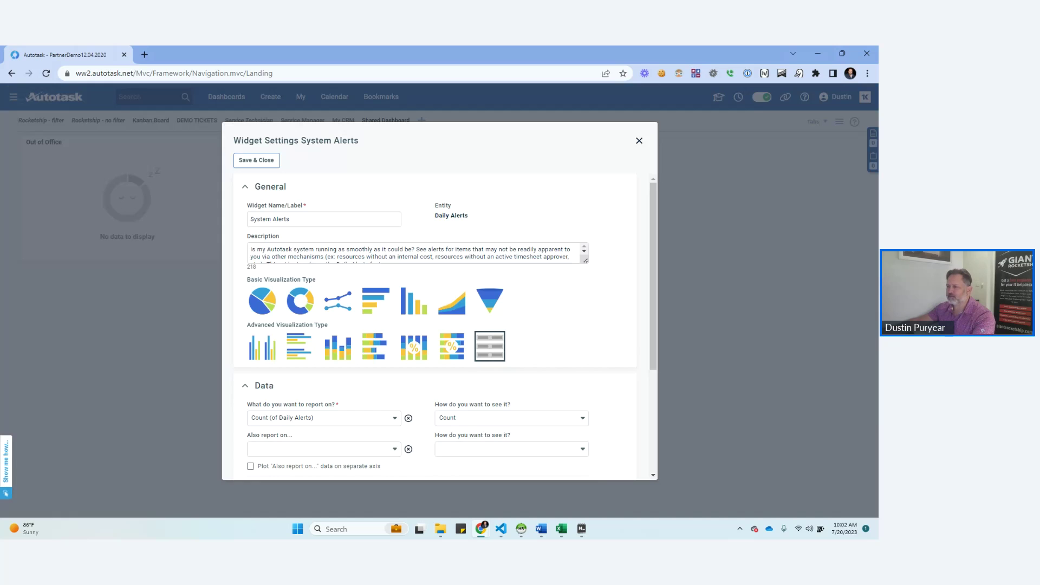
scroll(435, 325, down, 3)
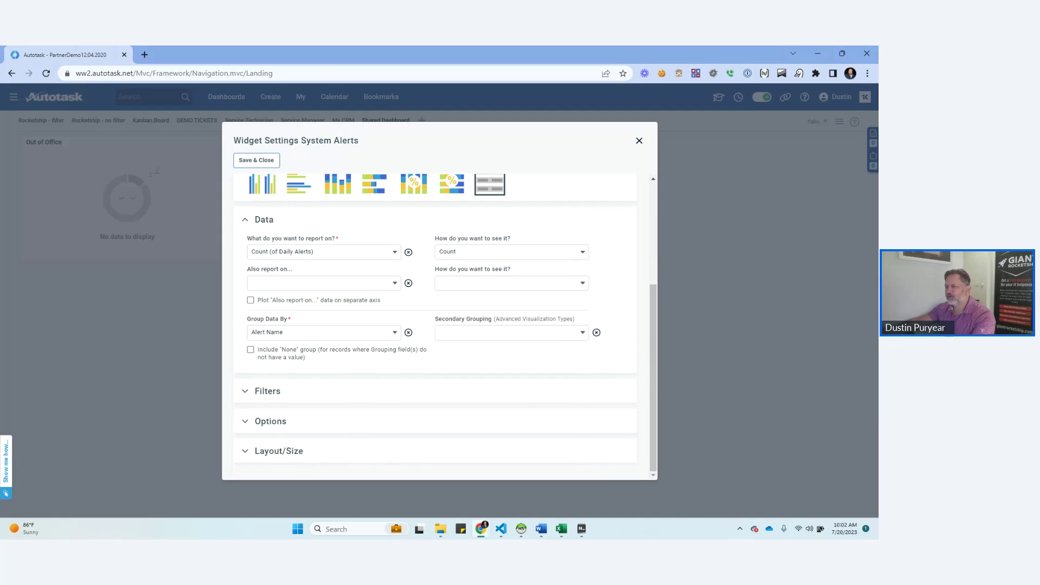
scroll(435, 325, up, 4)
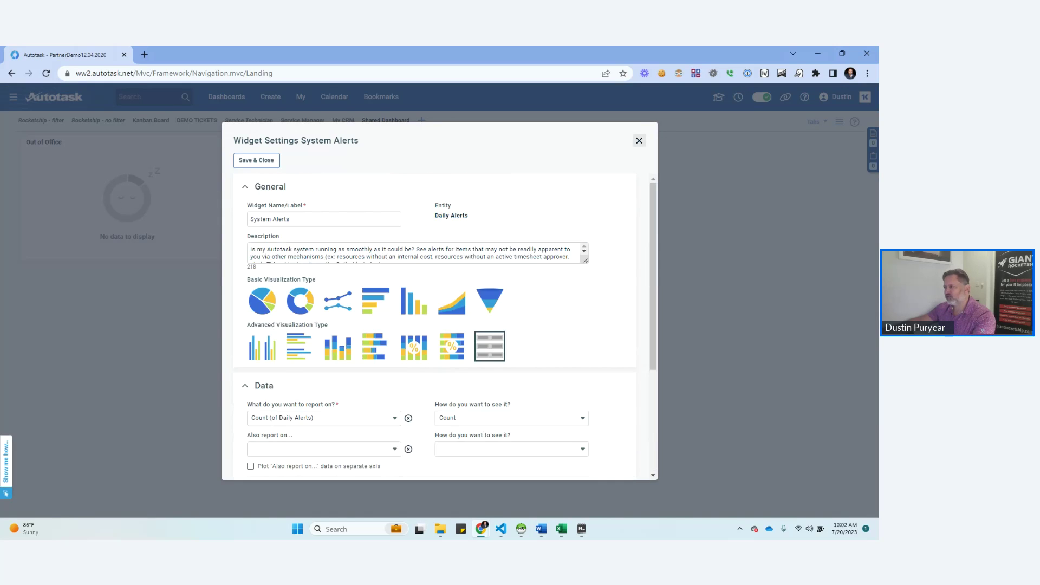
click(639, 141)
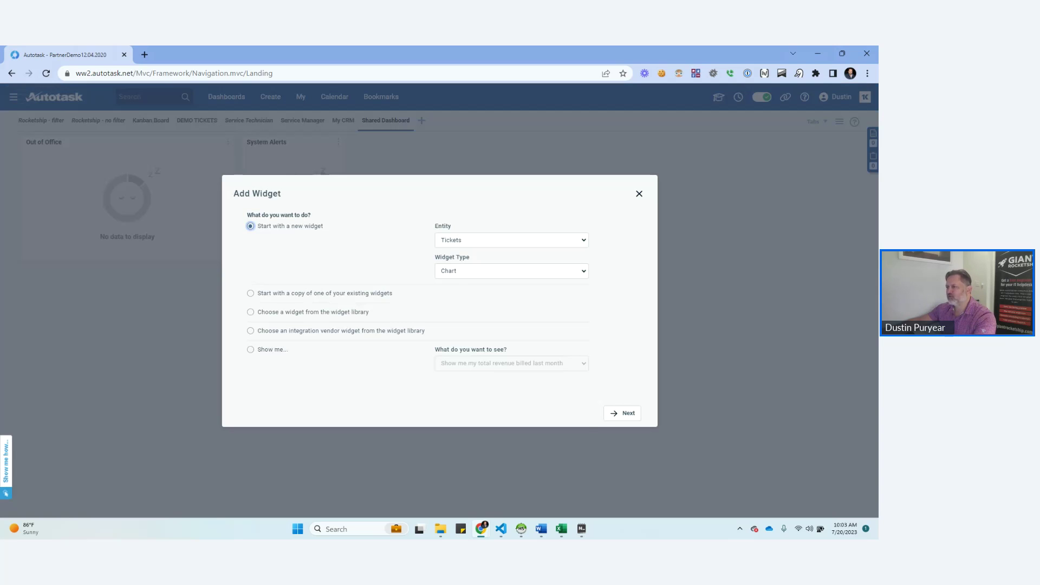
Start a new widget with Timesheets as the entity and Gauge as the widget type
click(511, 240)
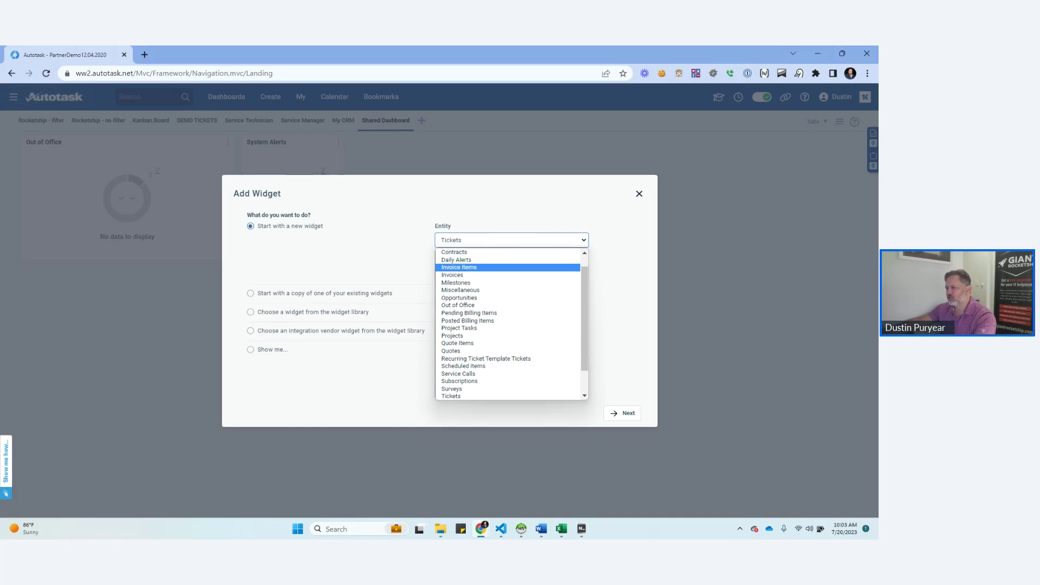
scroll(507, 314, down, 1)
click(456, 382)
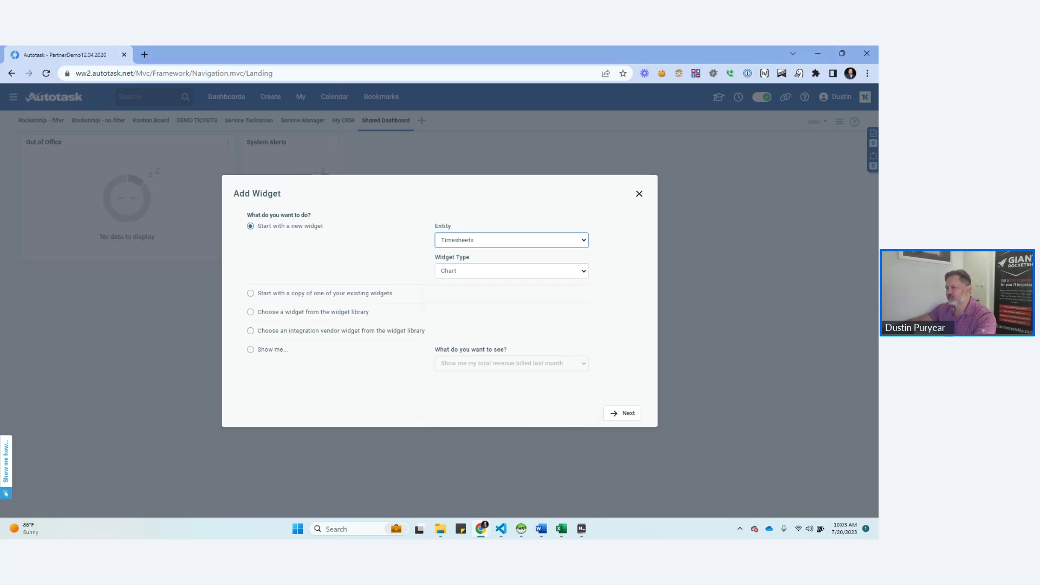
click(511, 271)
key(Down)
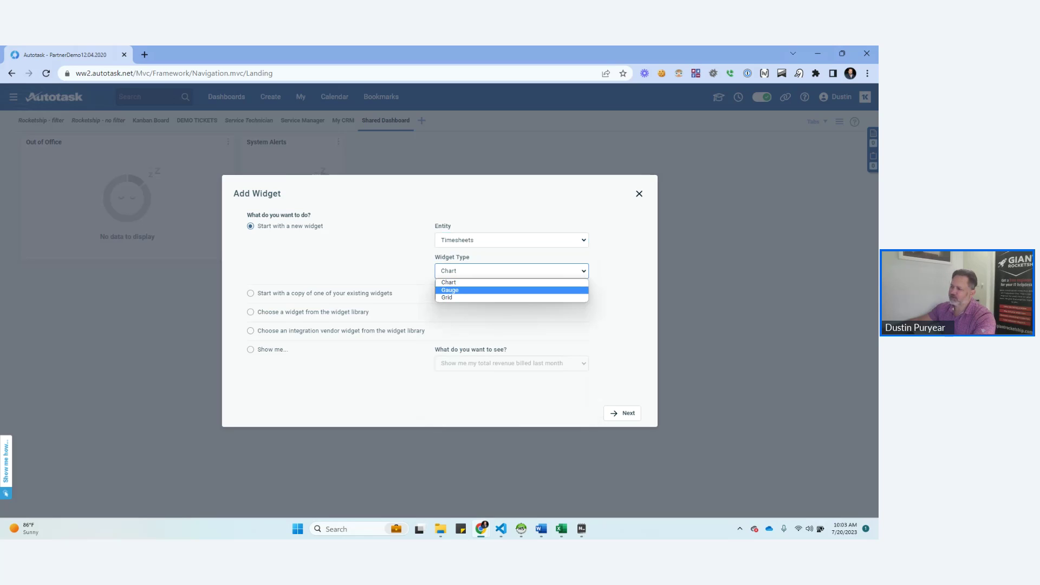
key(Return)
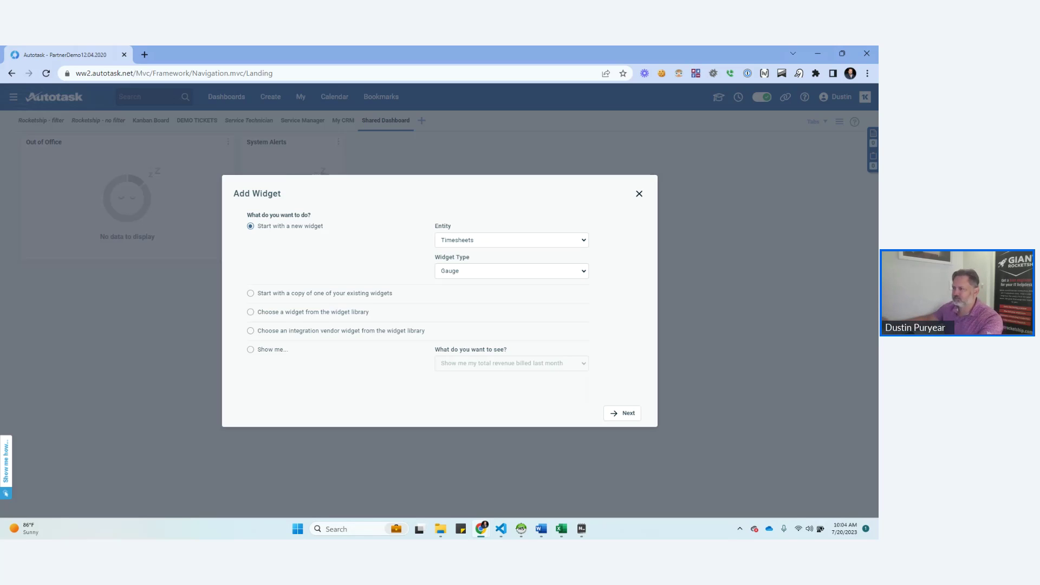
click(622, 412)
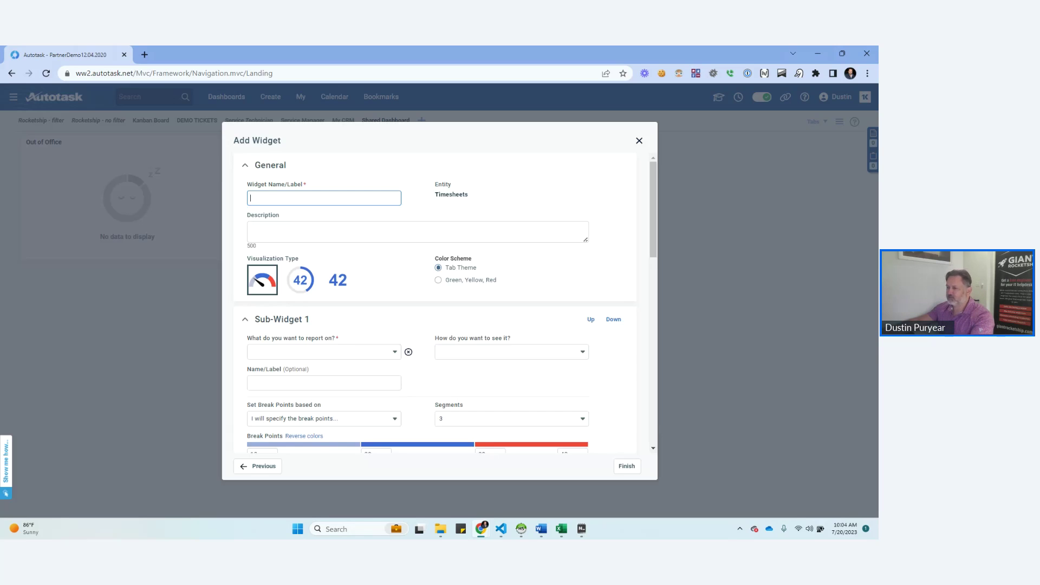
Name the widget Timesheets, choose the plain number visualization and report on Count (of Timesheets)
text(Timesheets)
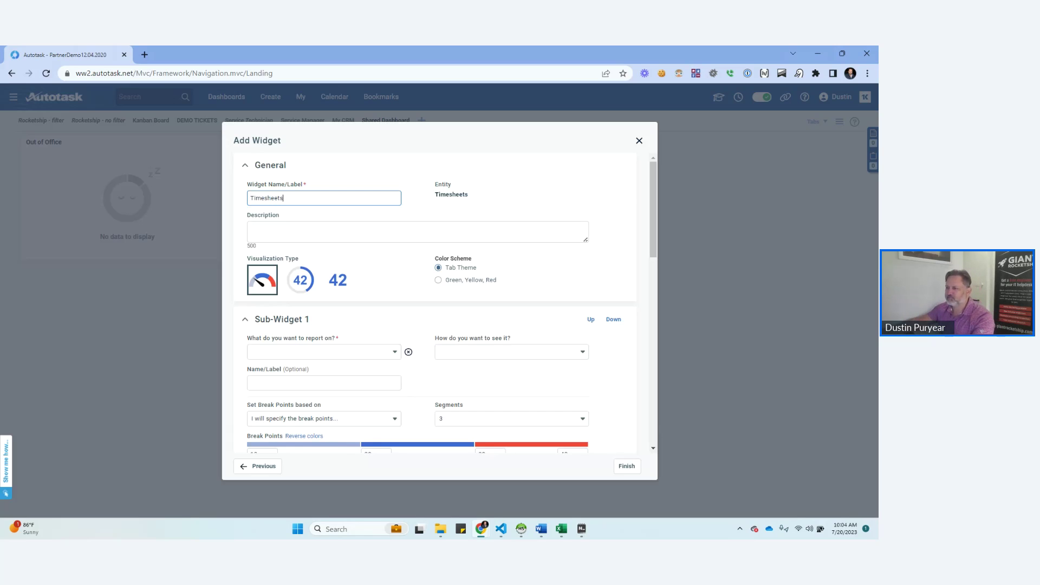
click(337, 279)
scroll(439, 303, down, 3)
click(323, 174)
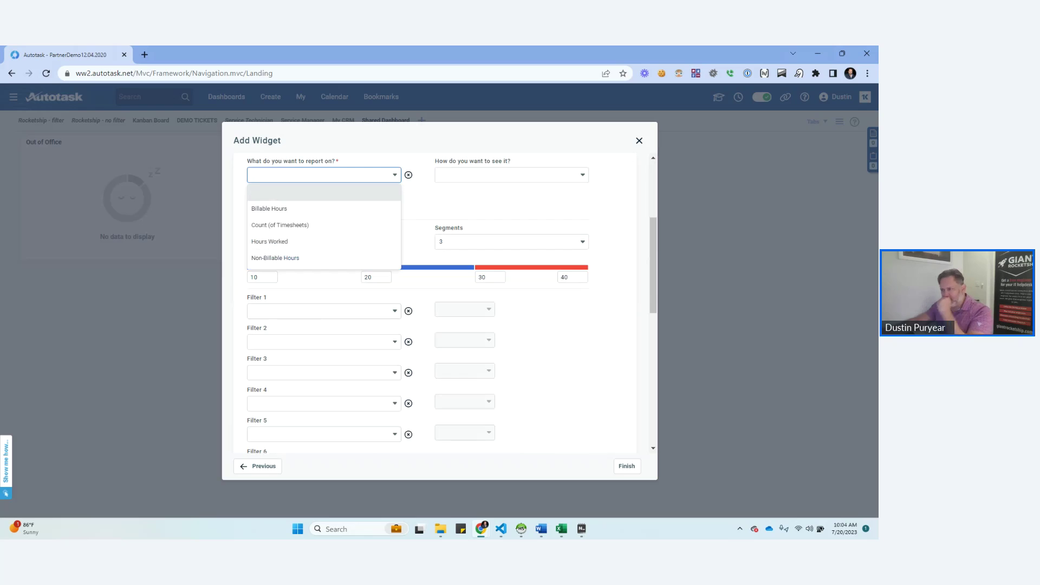
key(Down)
key(Down)
key(Return)
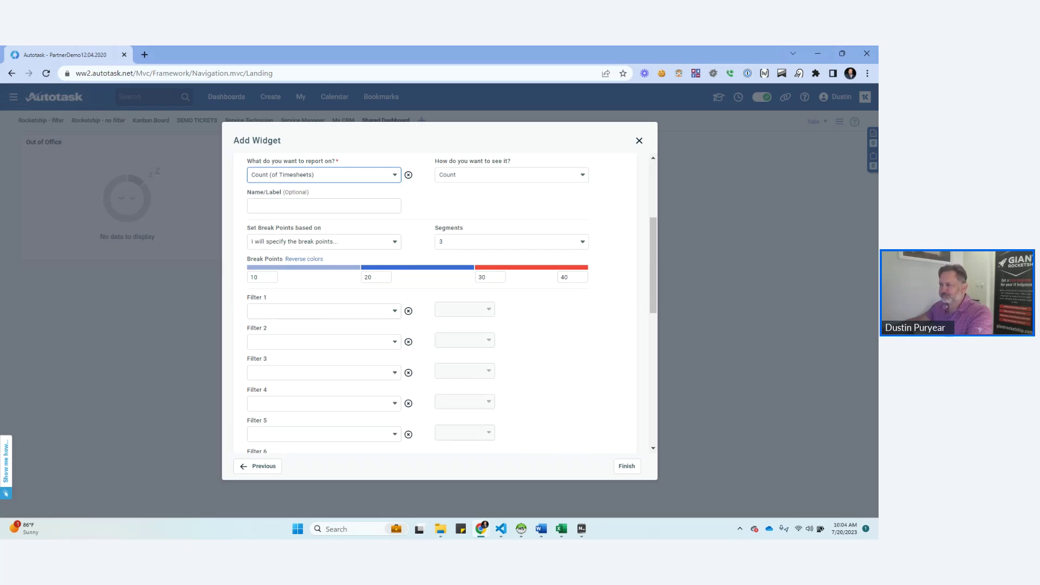
Set the sub-widget to 2 segments with break points 0, 1 and 1
click(511, 242)
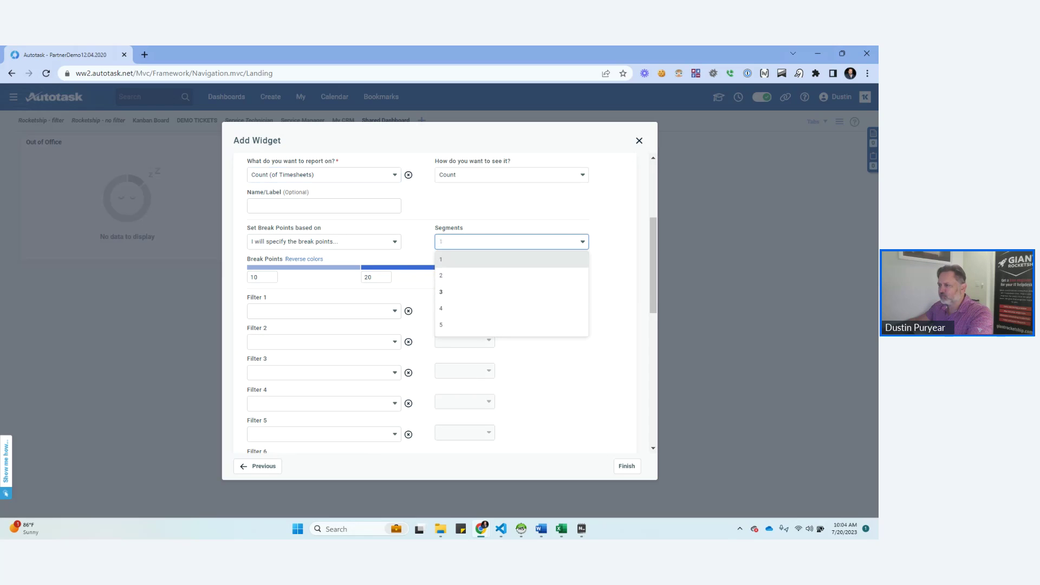
click(510, 277)
click(262, 277)
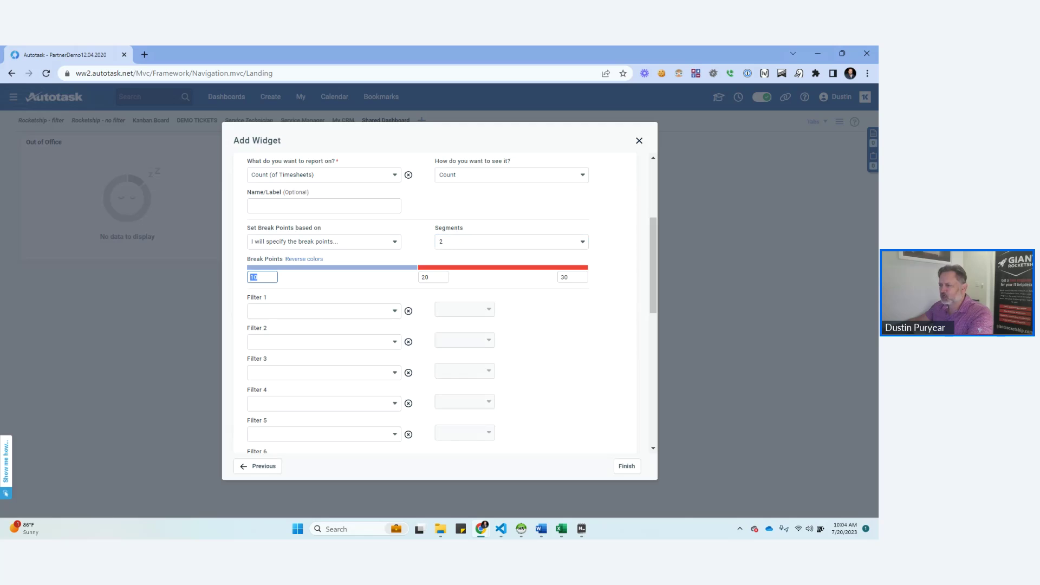
text(0)
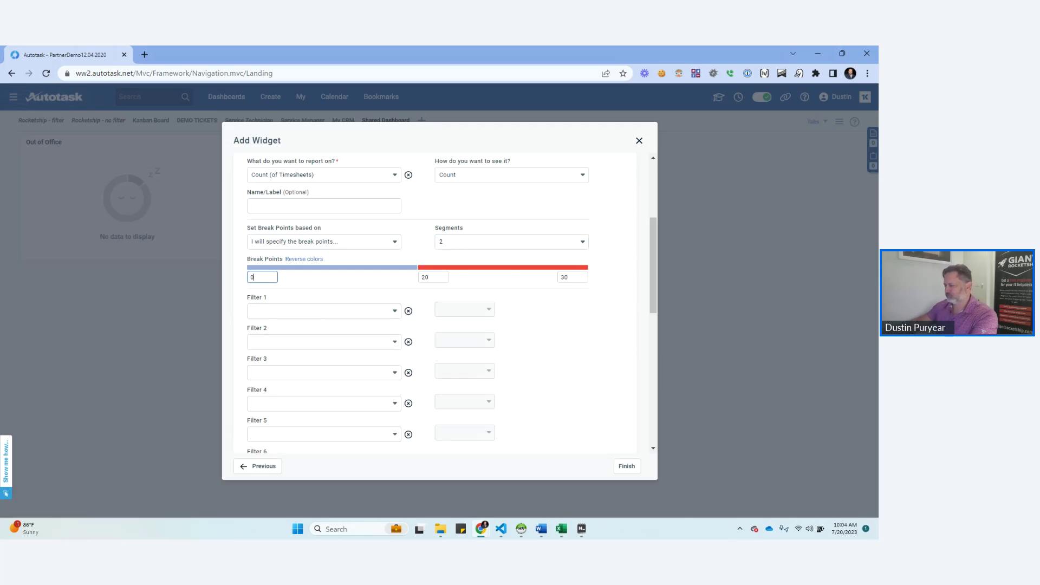
key(Tab)
text(1)
key(Tab)
text(1)
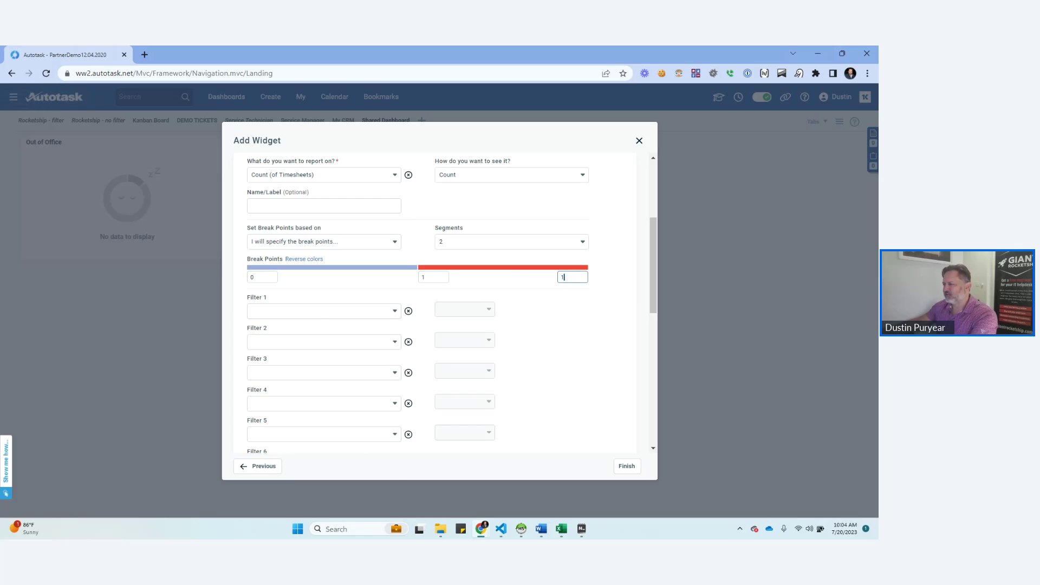
Choose Status as the field for Filter 1 of the timesheet count
key(Tab)
key(e)
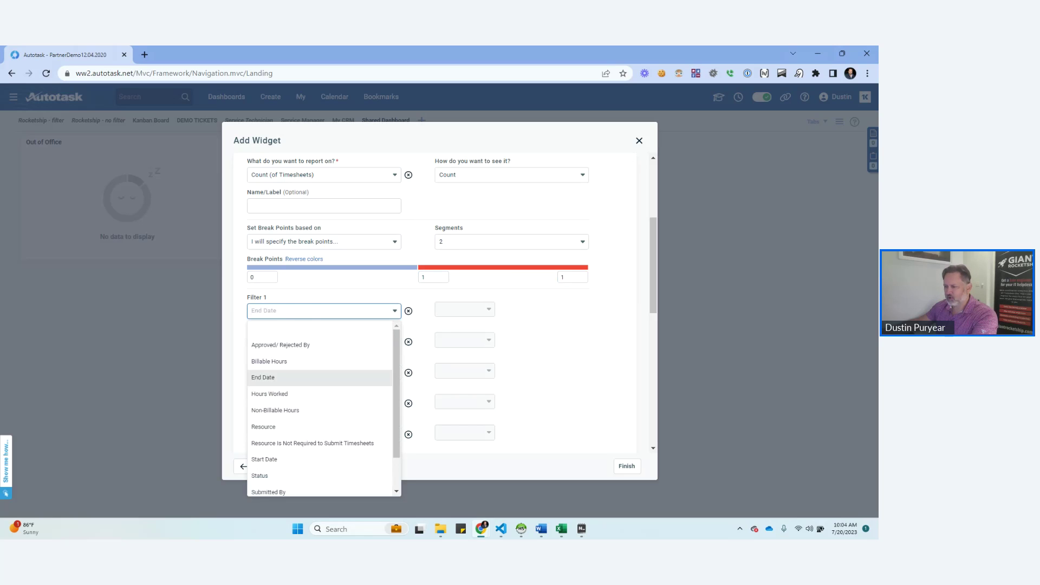
key(Up)
key(Up)
key(Down)
key(Down)
key(Down)
key(Down)
key(Down)
key(Down)
key(Down)
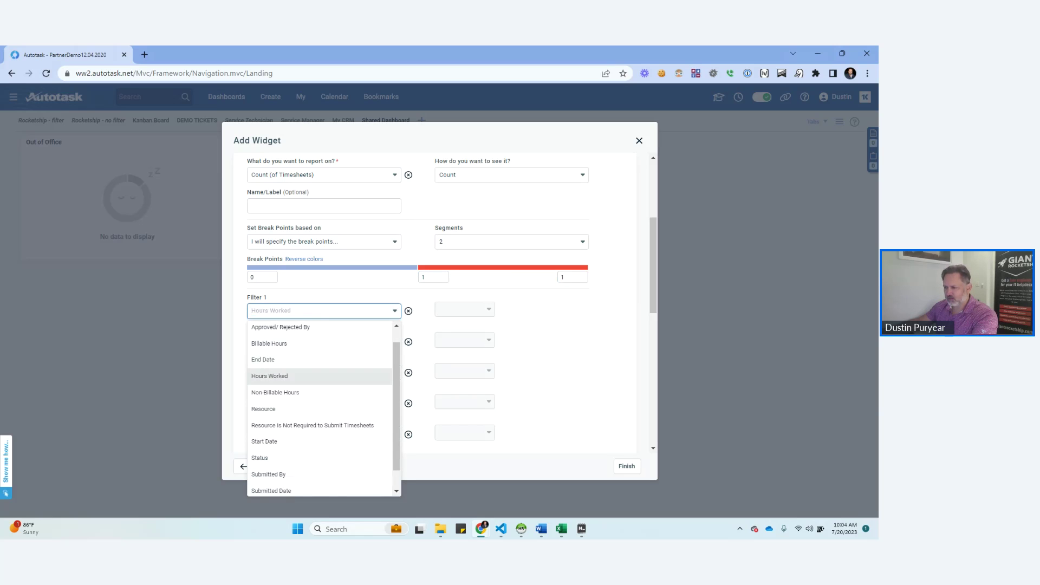
key(Down)
key(Down)
key(Down)
key(Down)
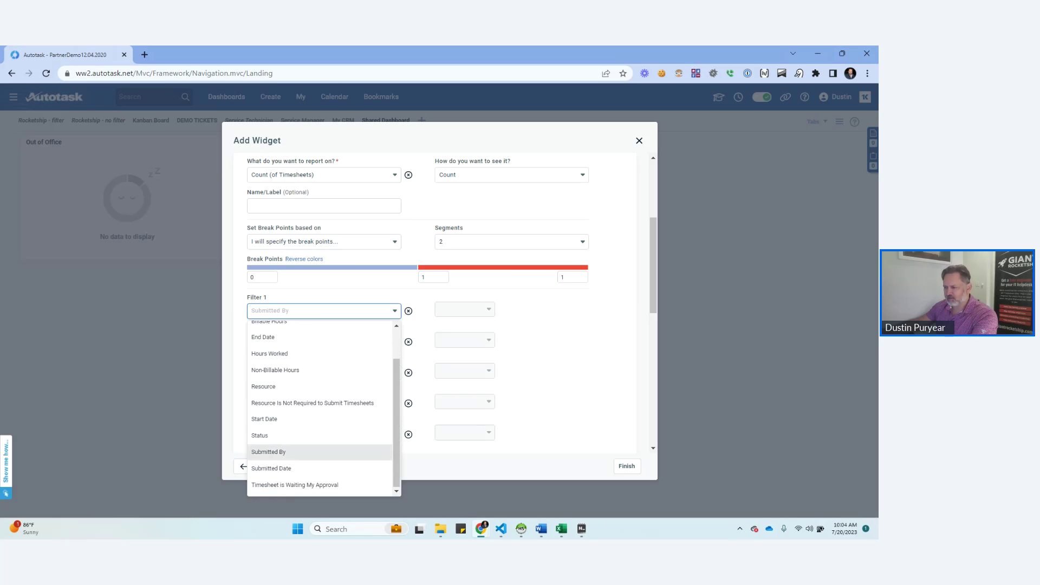
key(Up)
key(Up)
key(Up)
key(Return)
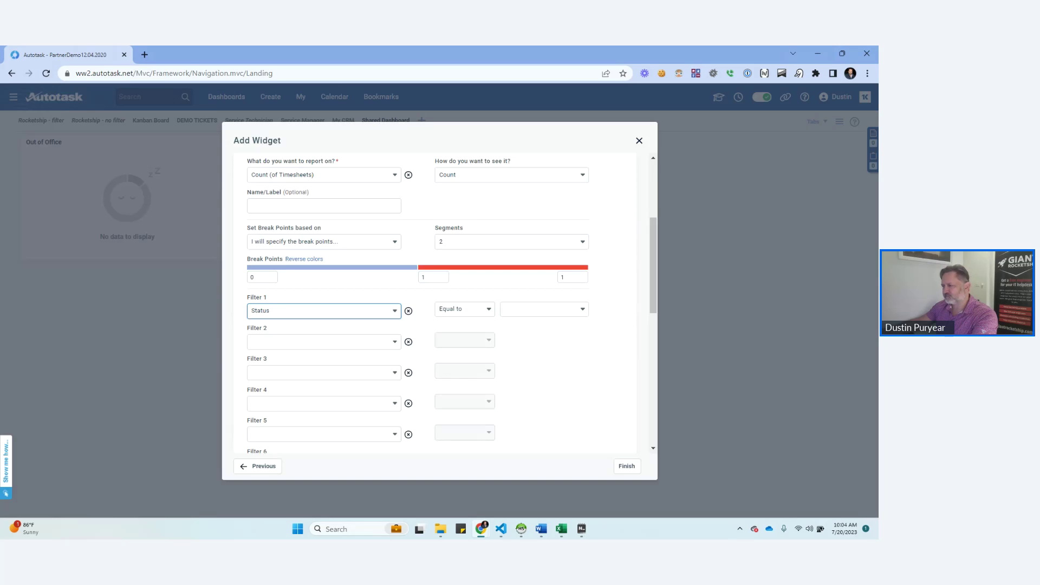
Set the Status filter to match timesheets equal to Not Submitted
key(Down)
key(Down)
key(Down)
key(Down)
key(Down)
key(Down)
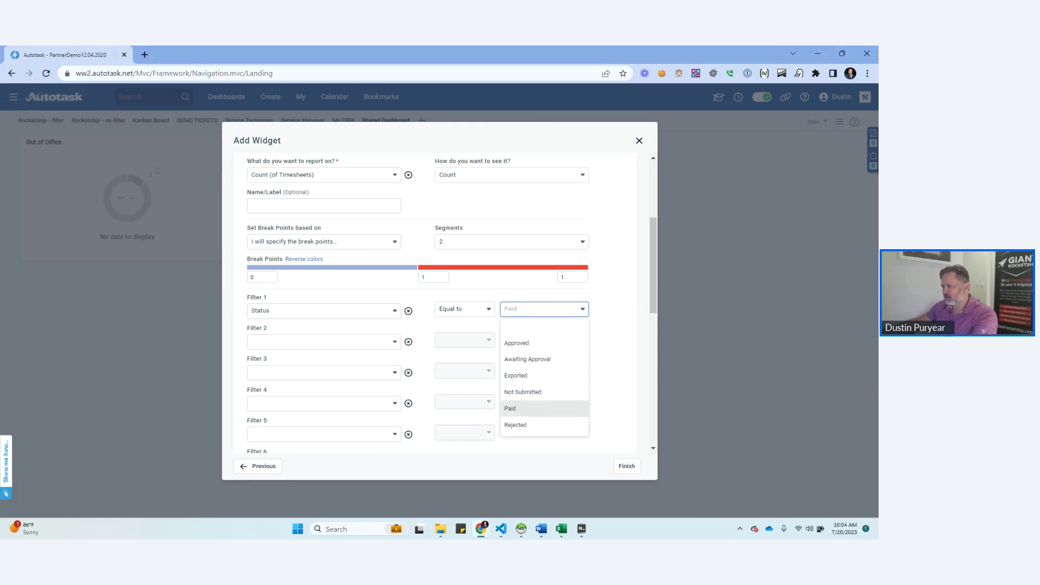
key(Up)
key(Up)
key(Return)
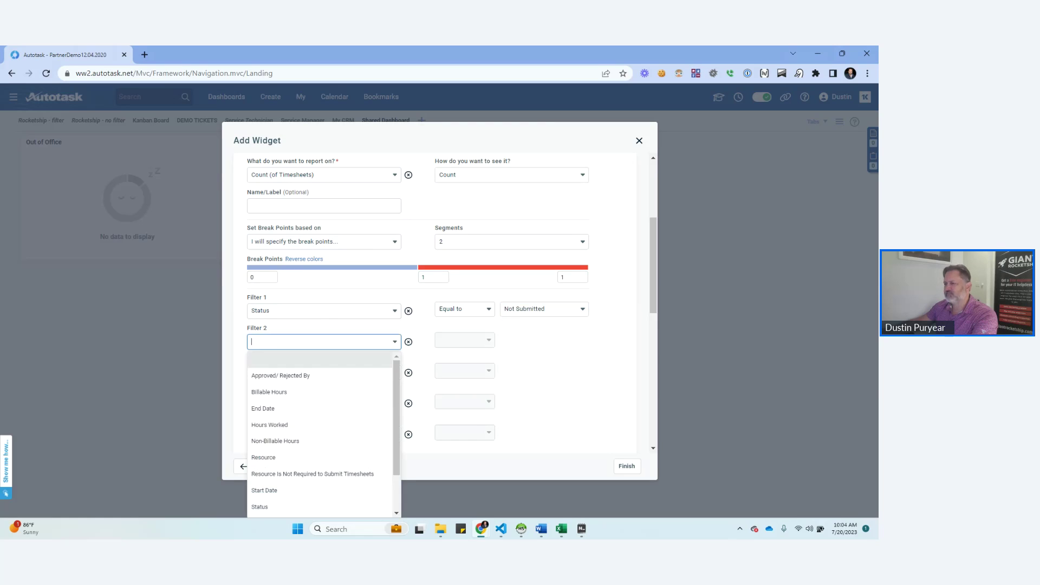
Choose End Date as the field for Filter 2
key(Tab)
key(Down)
key(Down)
key(Down)
key(Down)
key(Return)
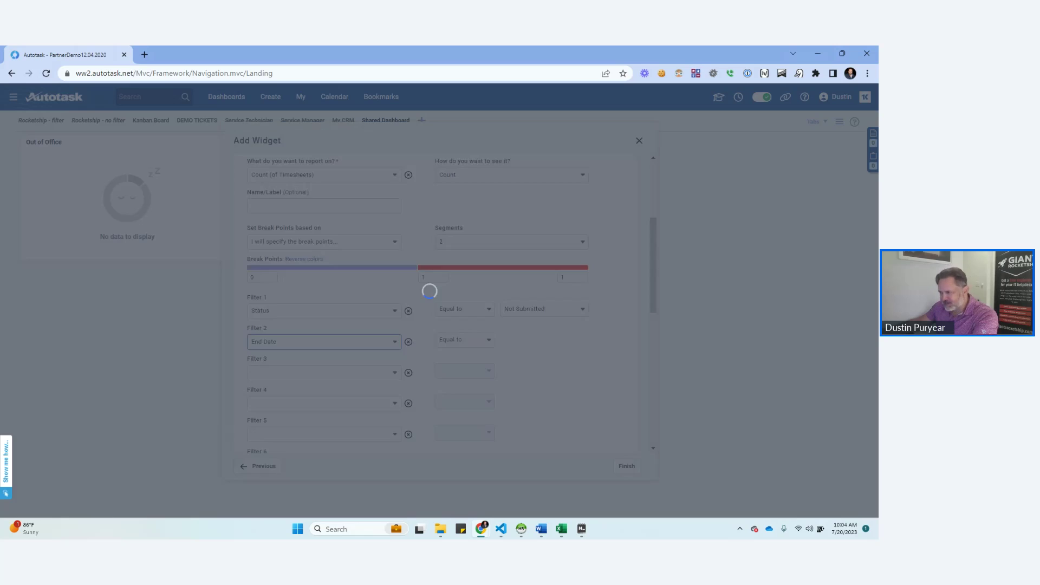
Set the End Date filter's operator to Dynamic Range and open its date range settings
key(Tab)
key(Down)
key(Down)
key(Down)
key(Return)
key(Tab)
key(Return)
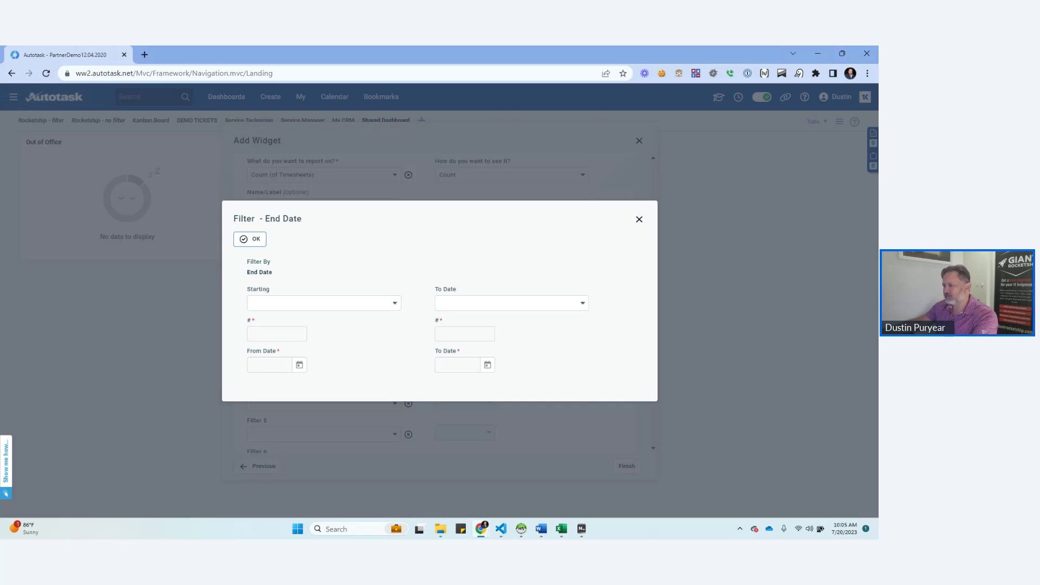
Limit the End Date range to Today Minus 10 Days, leaving the starting date blank, and accept the filter
click(510, 303)
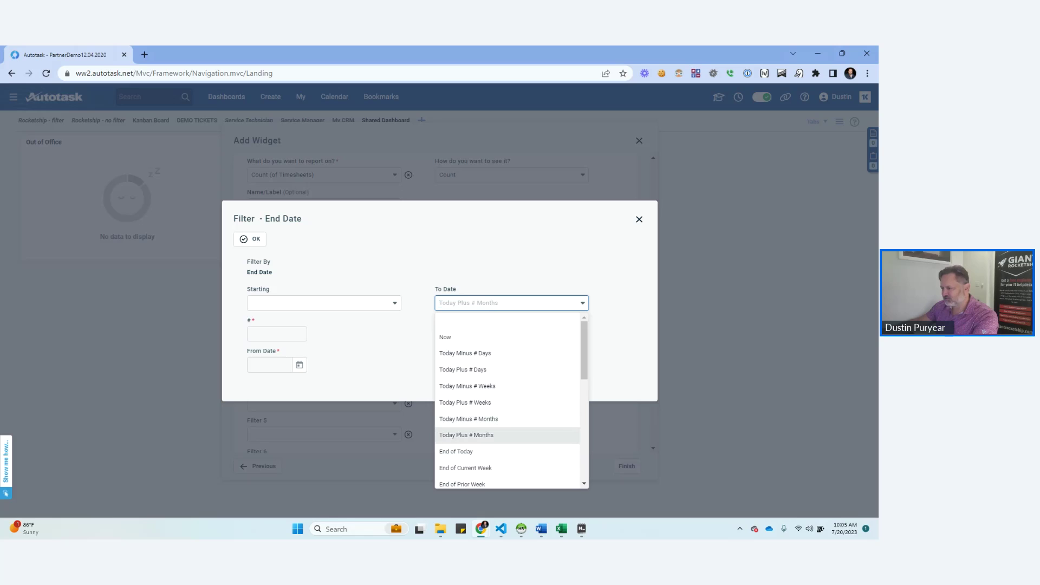
key(Down)
key(Down)
key(Down)
key(Up)
key(Up)
key(Down)
key(Down)
key(Up)
key(Up)
scroll(507, 399, up, 2)
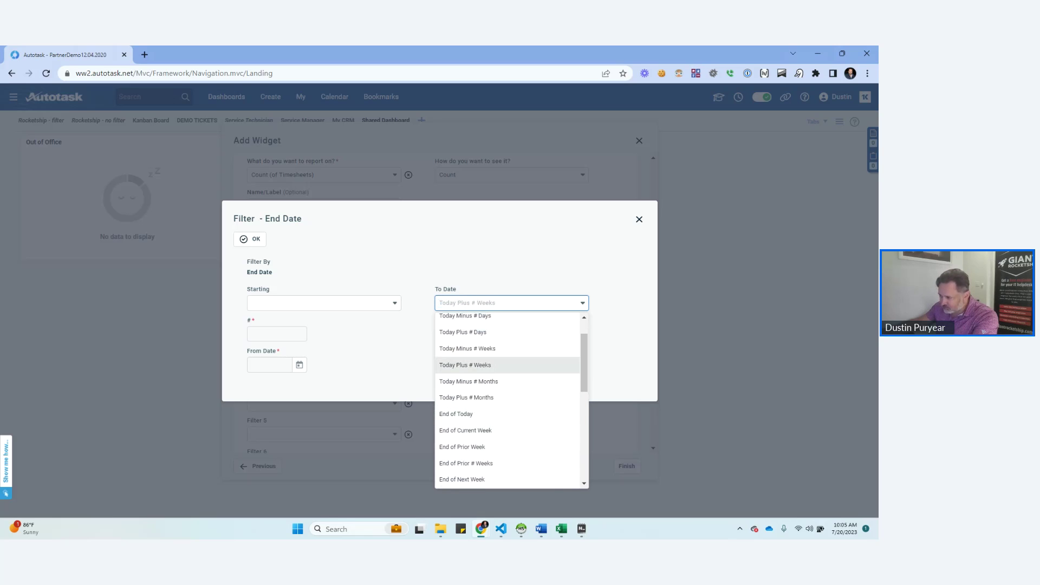
key(Up)
key(Down)
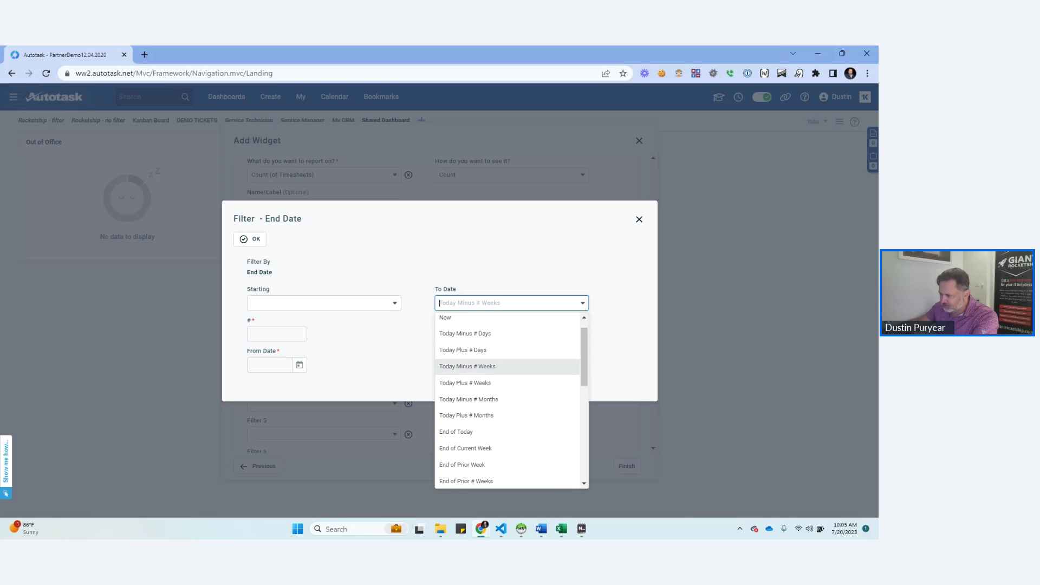
key(Up)
key(Up)
key(Return)
key(Tab)
text(10)
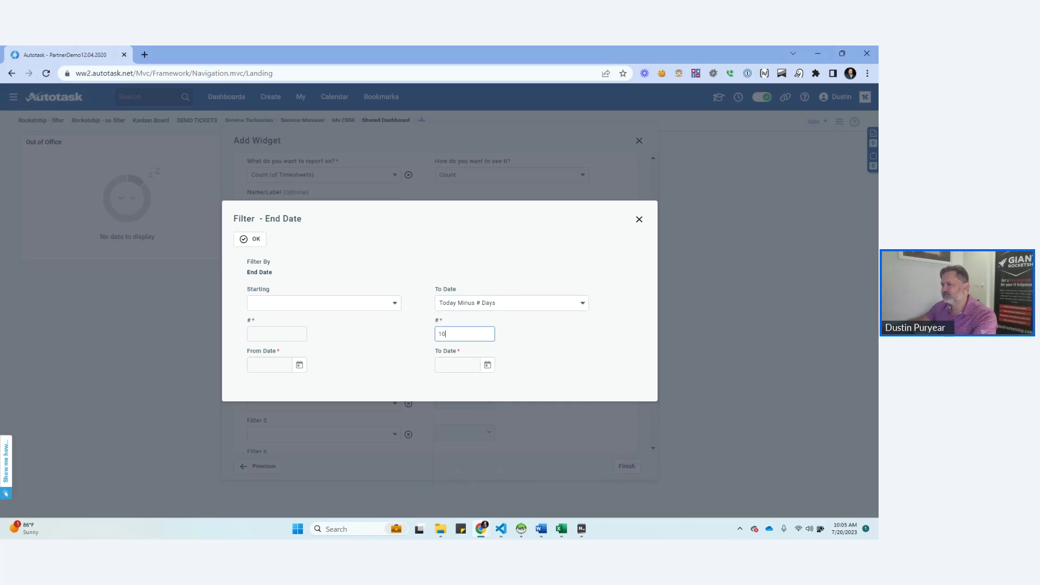
key(Return)
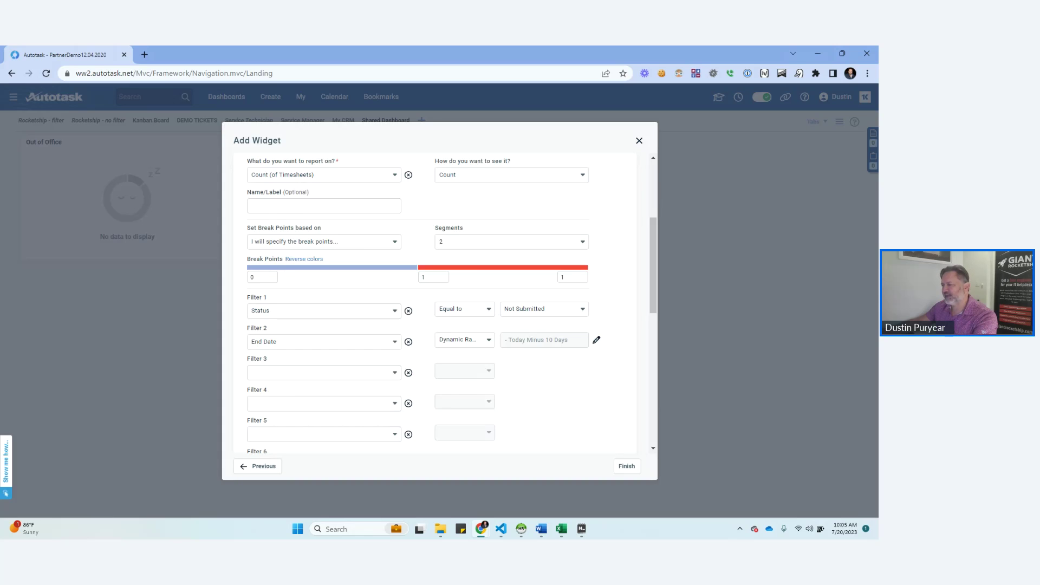
Finish the Timesheets widget, view the timesheets behind its count and return to the shared dashboard
click(626, 466)
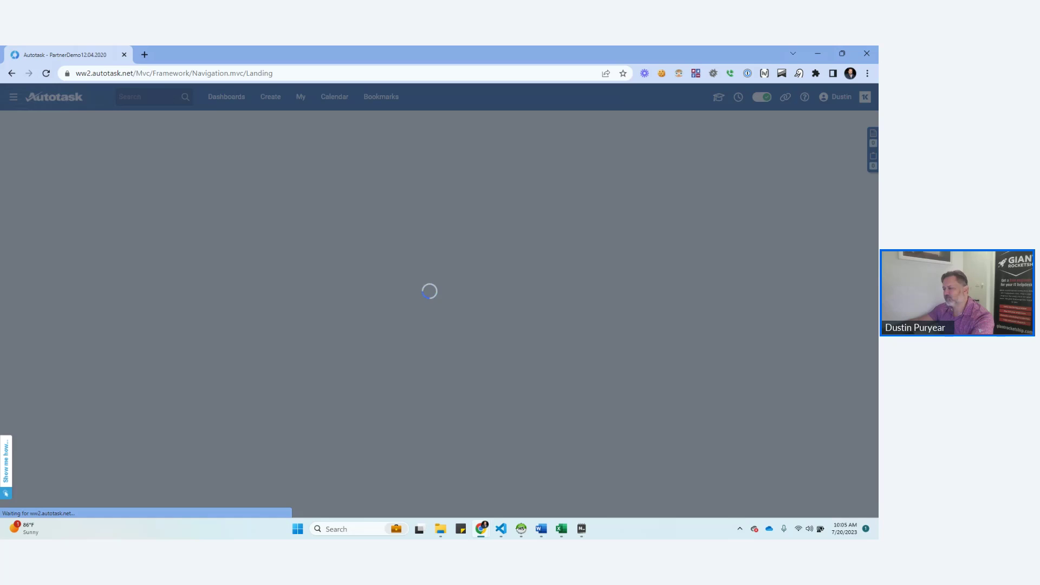
scroll(310, 335, up, 1)
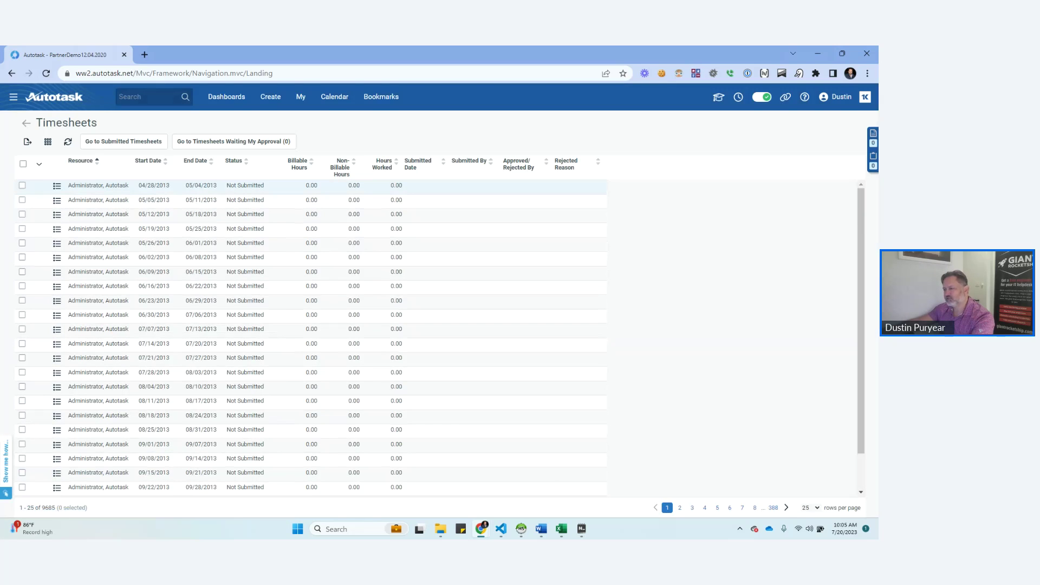
click(25, 123)
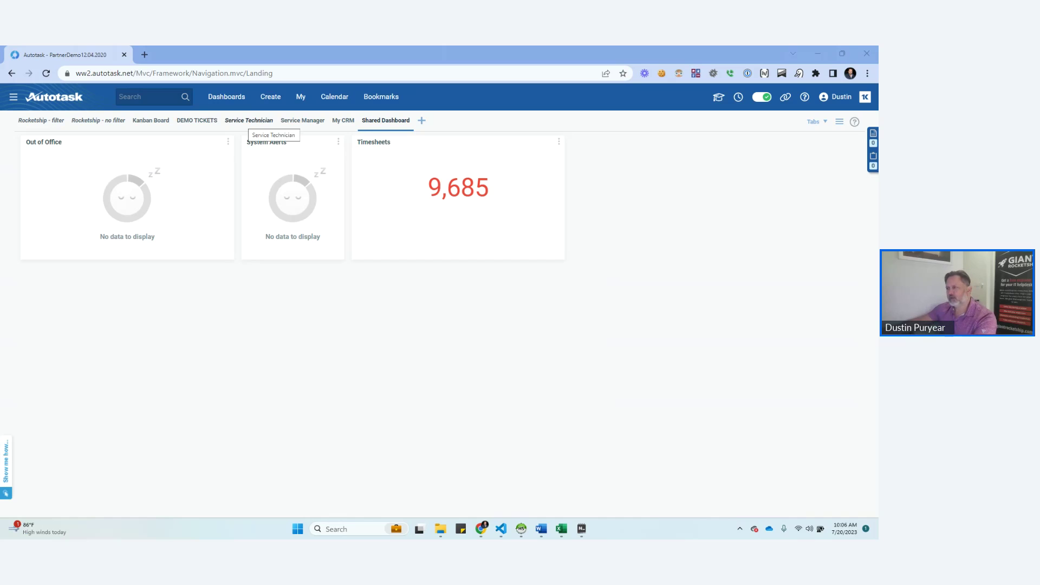
Open the Workflow Rules administration page and start a new Service Desk ticket rule
mouse_move(226, 97)
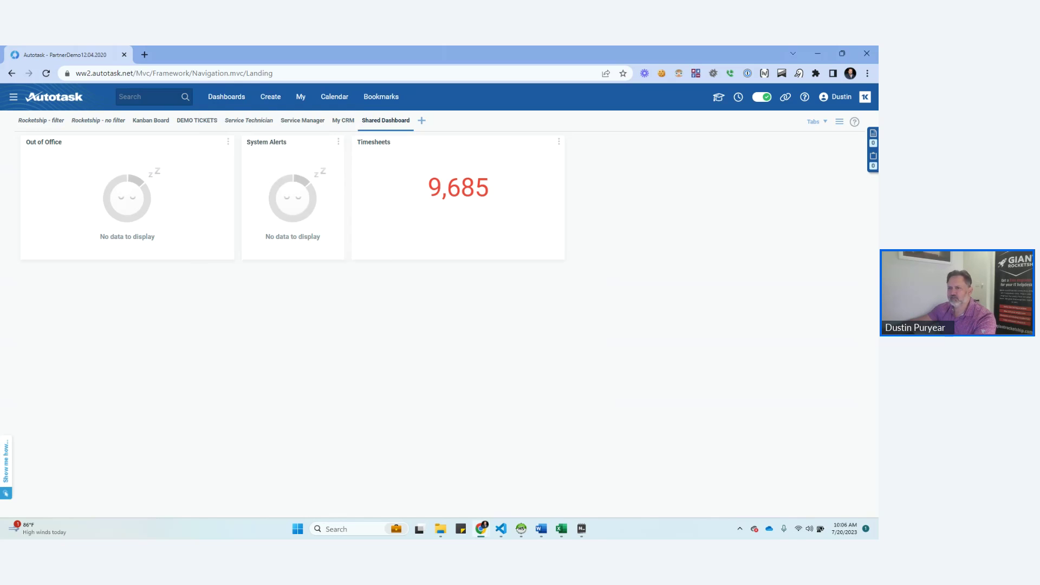
mouse_move(14, 96)
mouse_move(24, 227)
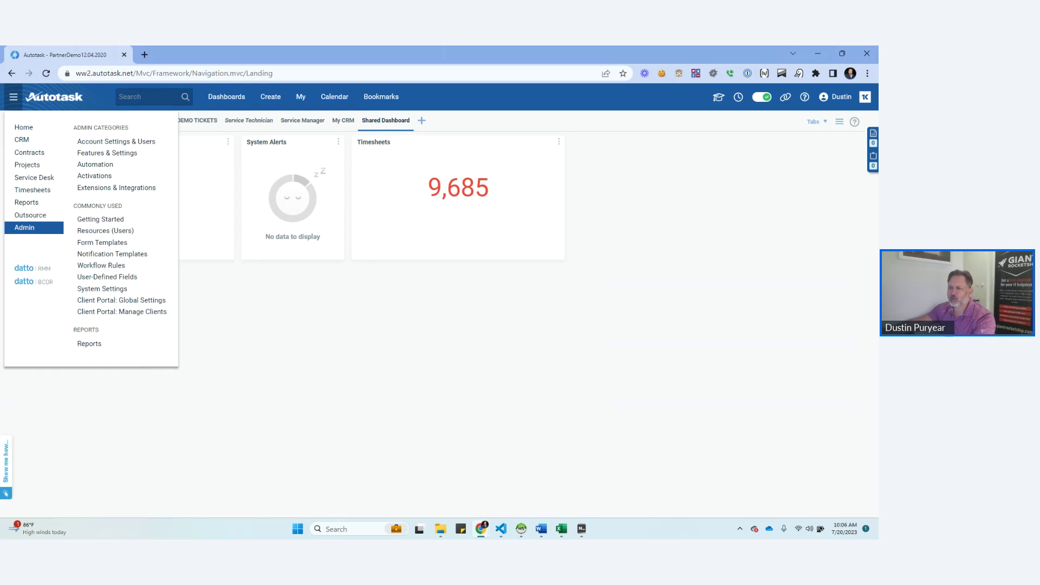
click(101, 266)
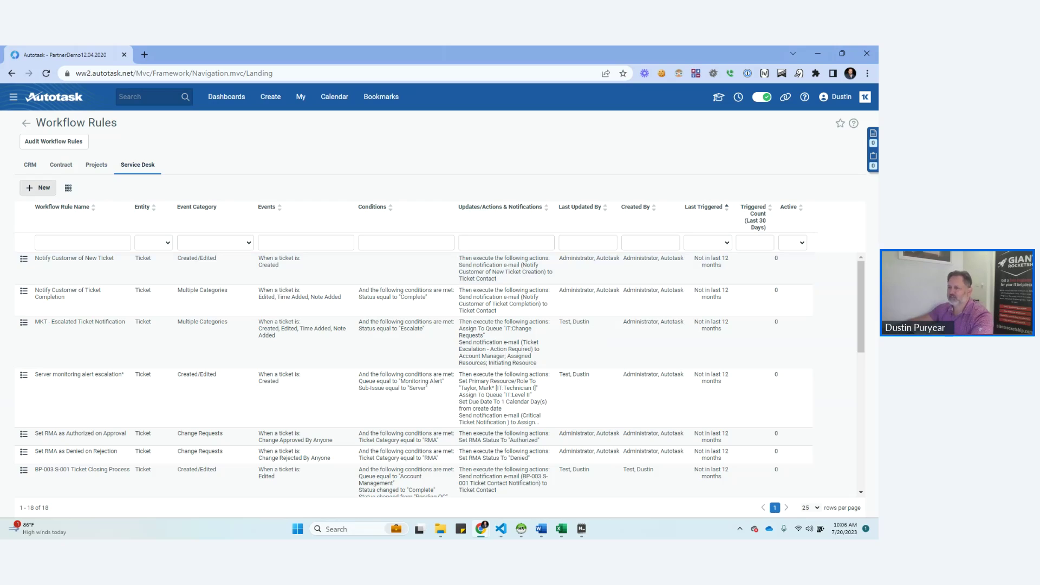
click(38, 187)
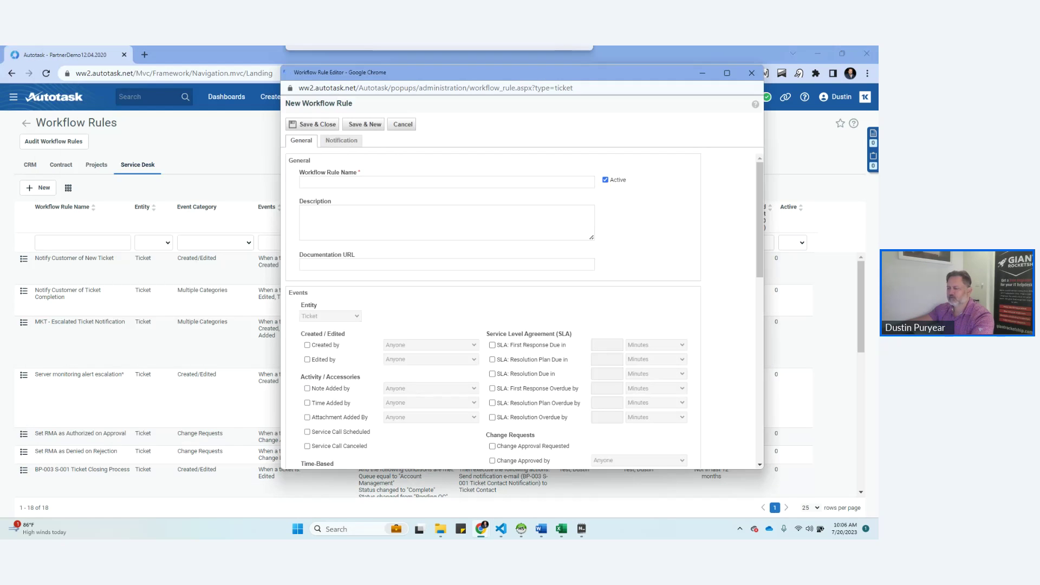
Name the workflow rule "Enforce Time Entry Before Ticket Close"
text(Enfocr)
key(BackSpace)
key(BackSpace)
text(rce Time Entry Before Ticket Close)
Review the rule's event and condition options and trigger the rule when a ticket is edited by anyone
scroll(493, 311, down, 1)
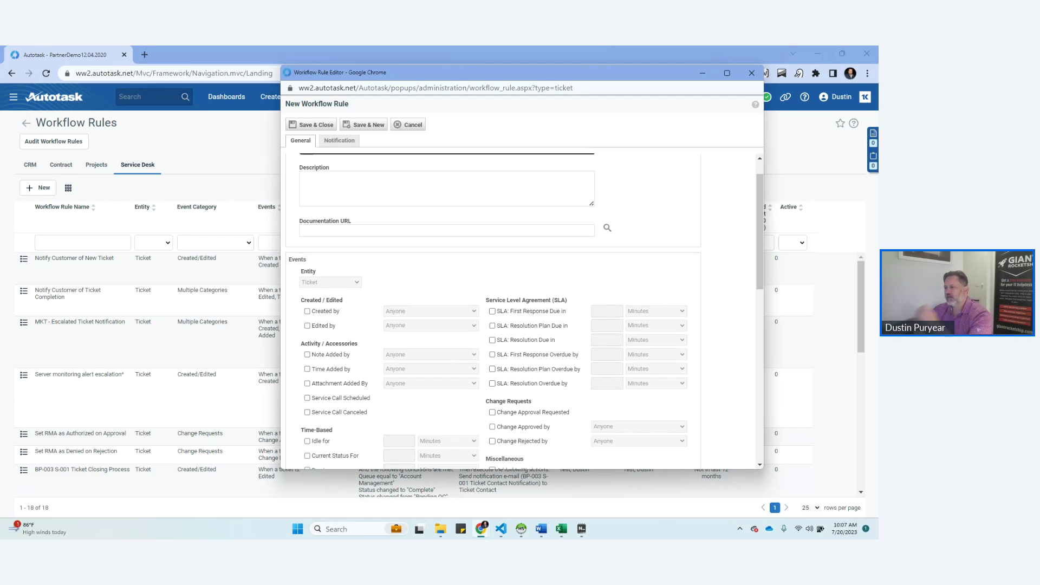
scroll(492, 312, down, 1)
scroll(493, 312, down, 1)
scroll(493, 312, down, 1)
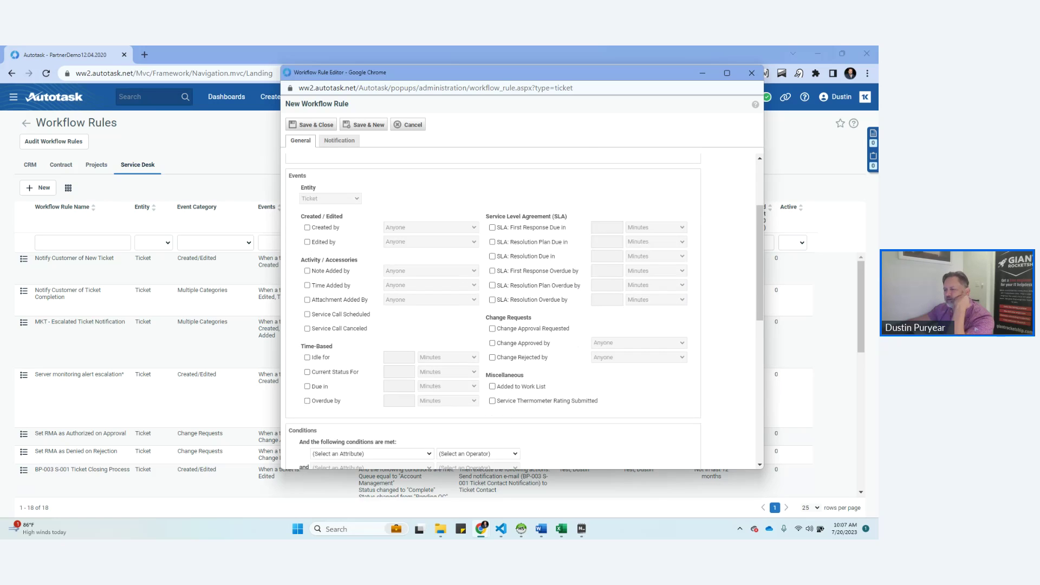
scroll(492, 311, down, 1)
scroll(493, 312, down, 5)
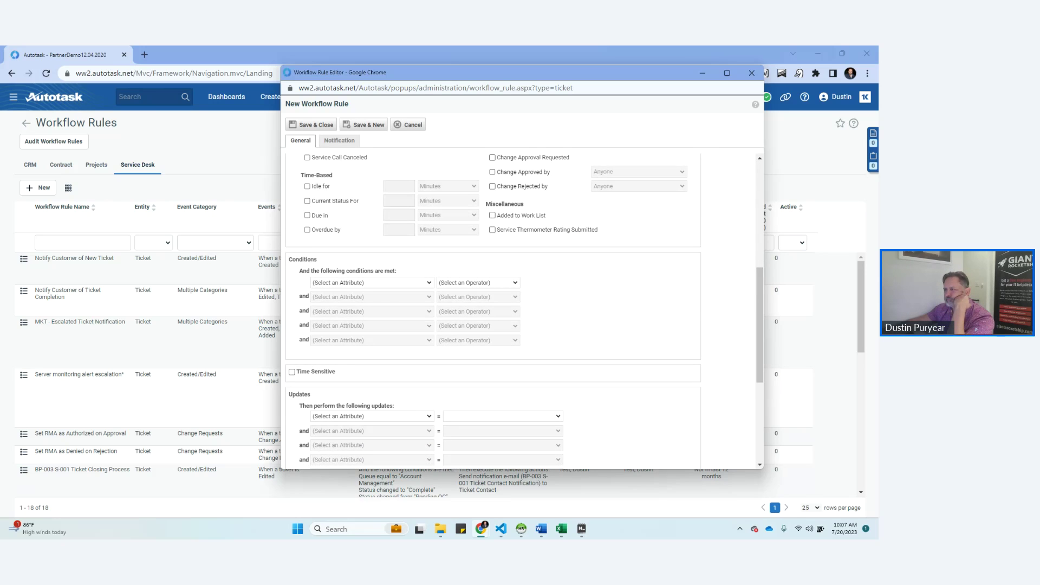
click(372, 282)
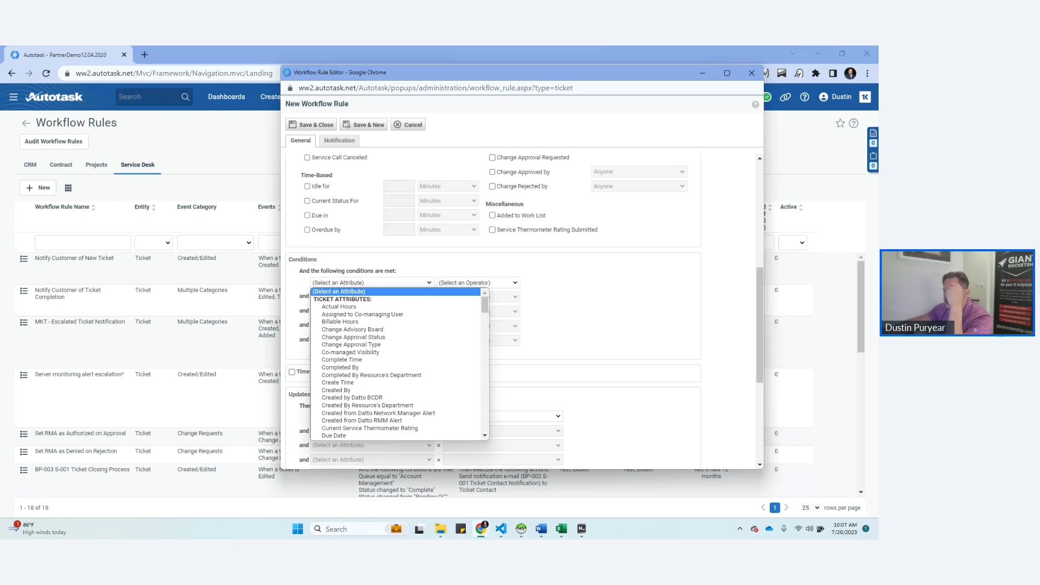
key(Escape)
scroll(493, 311, up, 6)
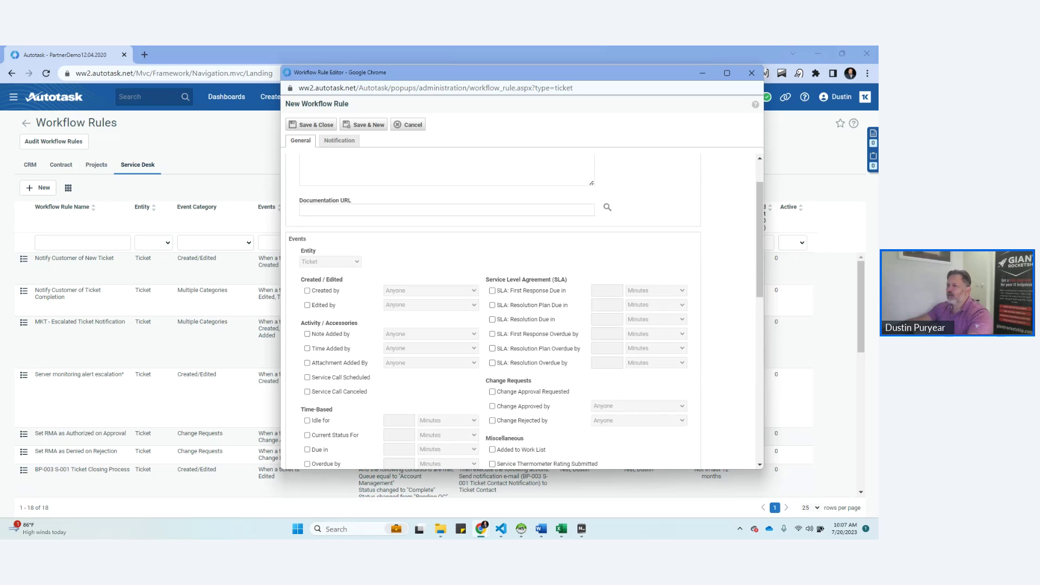
scroll(492, 312, down, 2)
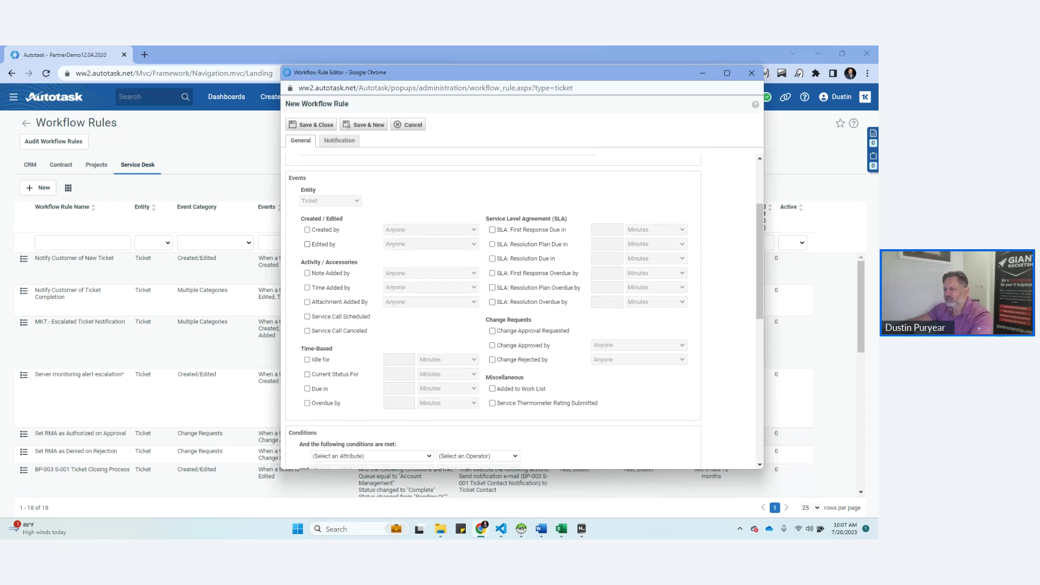
click(307, 244)
Choose Status as the attribute of the rule's first condition
scroll(492, 311, down, 2)
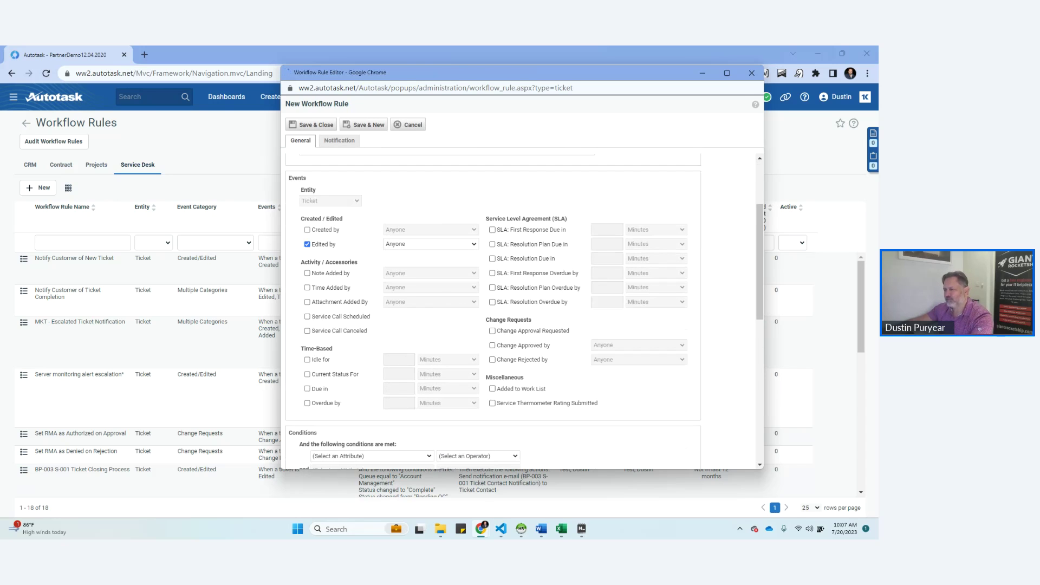
scroll(492, 311, down, 3)
click(371, 279)
key(s)
key(s)
key(s)
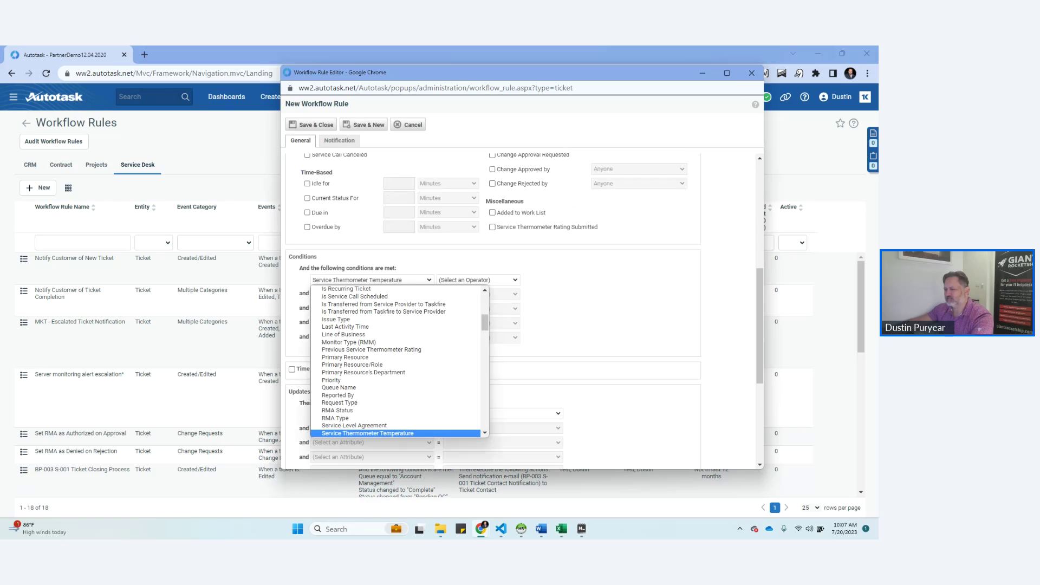
key(Down)
key(Return)
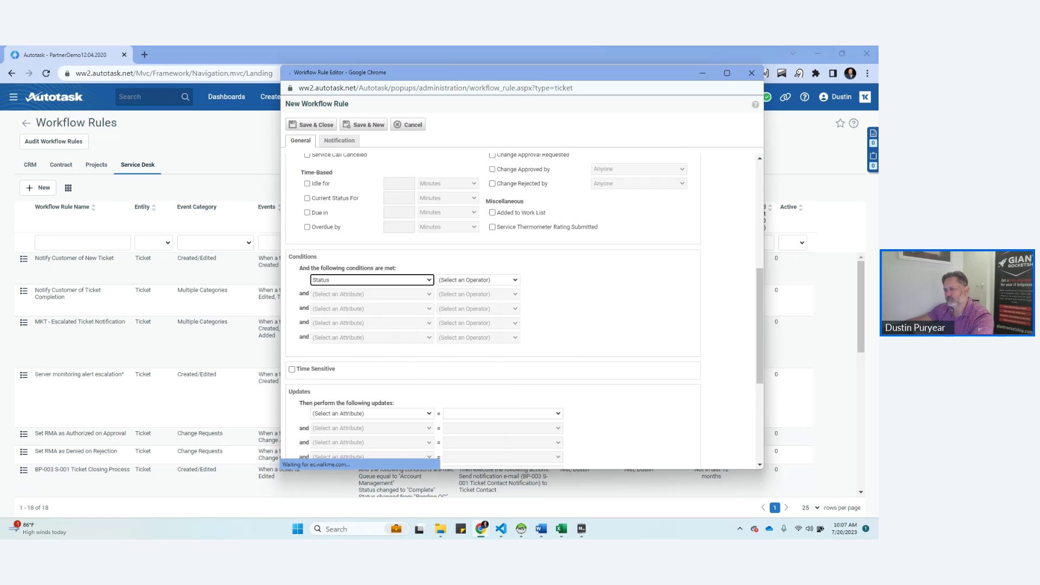
Make the Status condition apply when the status is Changed To Complete
click(477, 280)
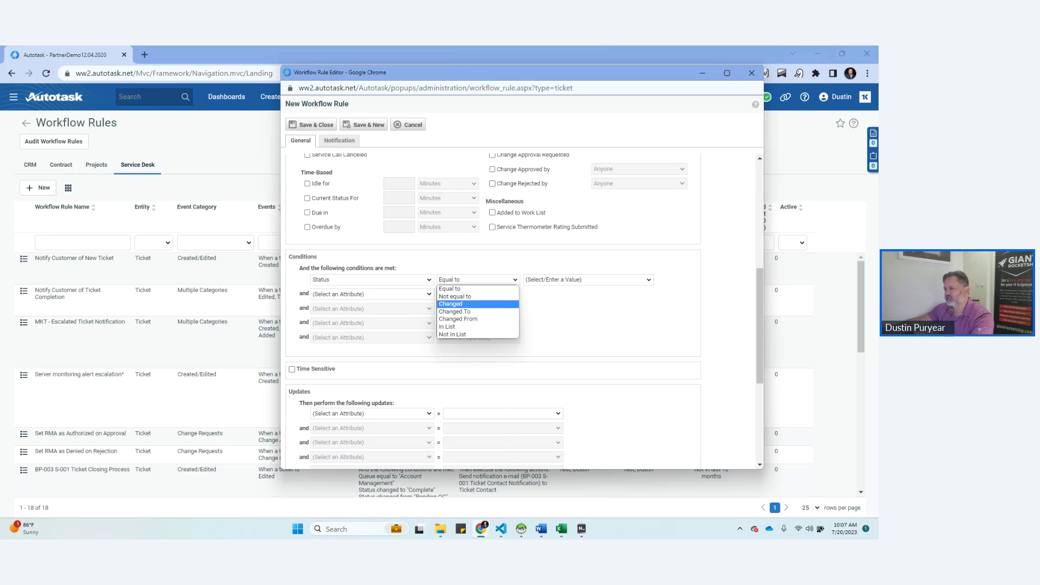
click(454, 311)
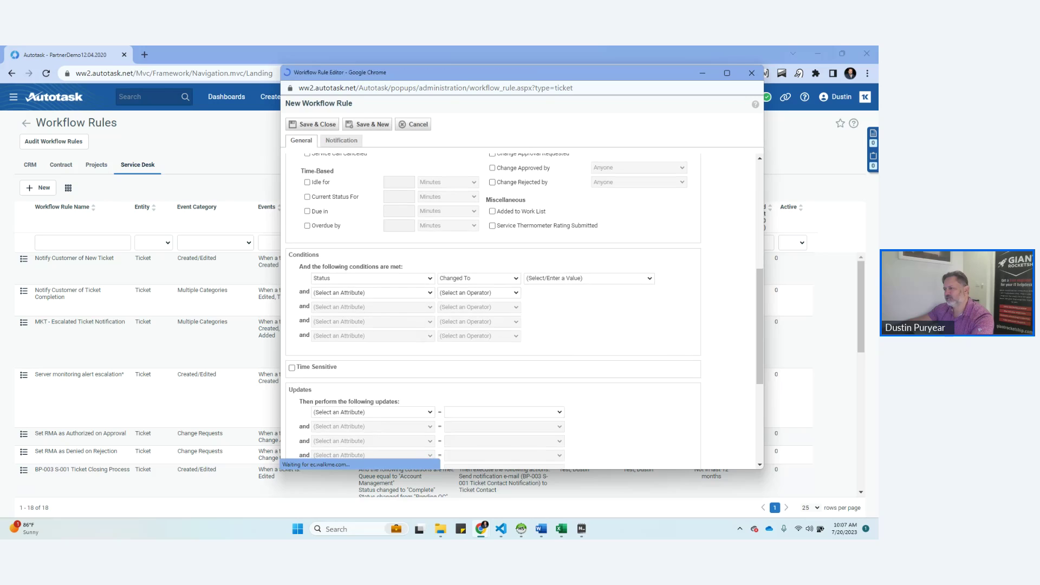
click(588, 280)
key(c)
key(Return)
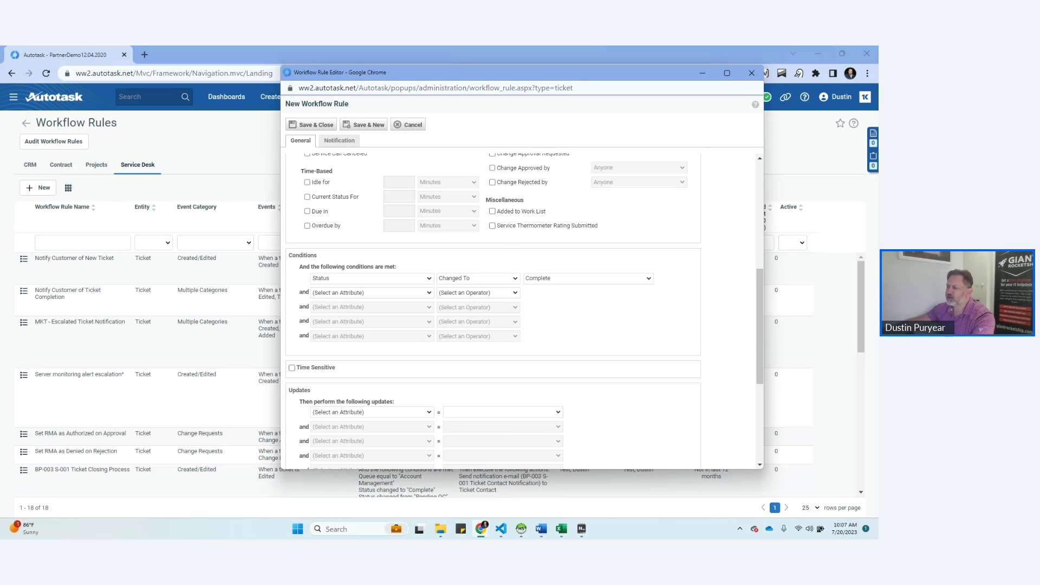
Add a second condition requiring Queue Name to be In List with IT:Level I and IT:Level II selected
click(371, 293)
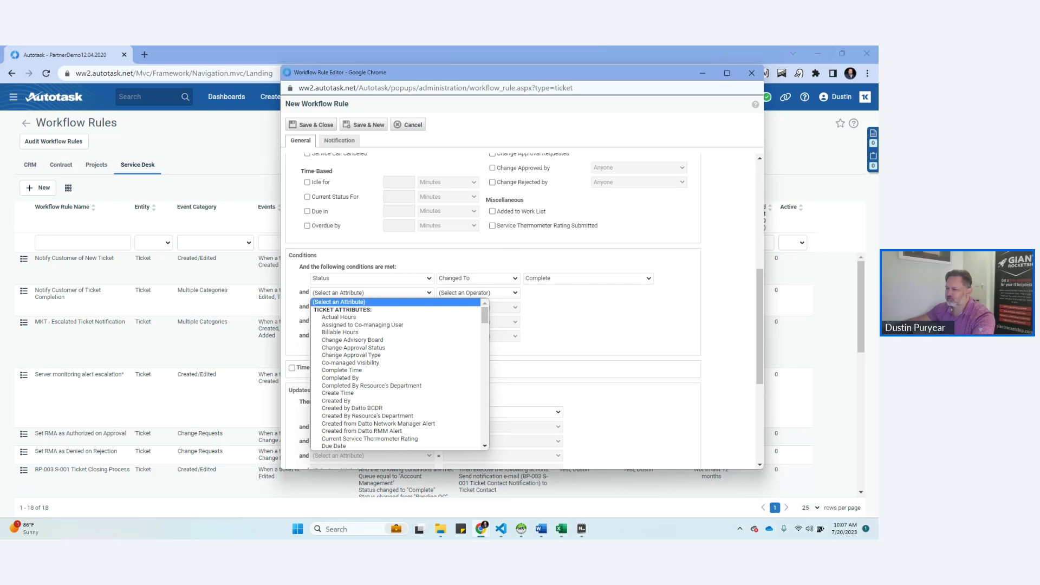
key(q)
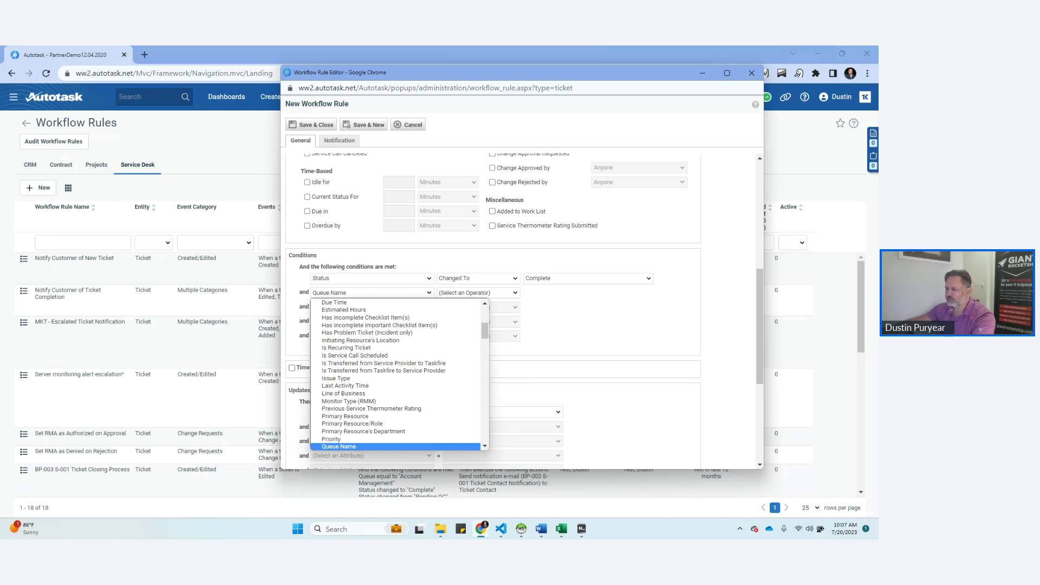
key(Return)
click(477, 291)
key(Up)
key(Up)
key(Return)
key(alt+Down)
key(Down)
key(Return)
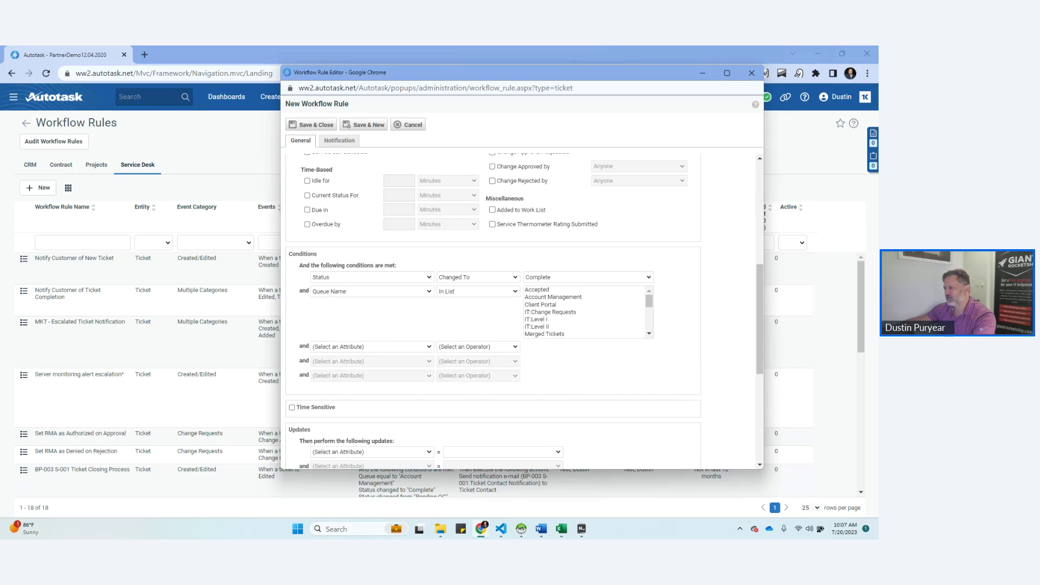
click(536, 319)
ctrl+click(537, 326)
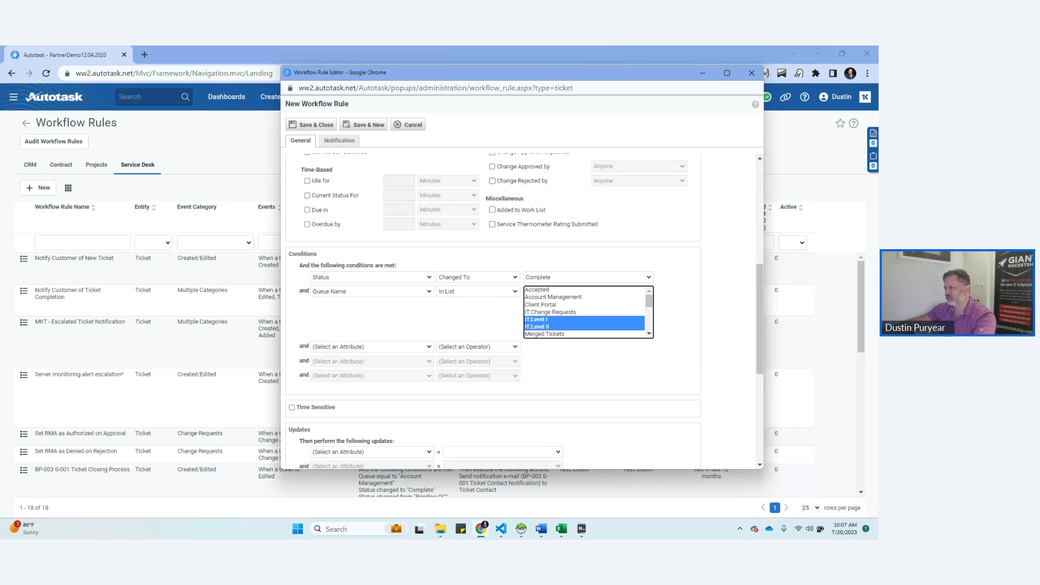
Add a third condition requiring Actual Hours to be Equal to 0
scroll(493, 312, down, 1)
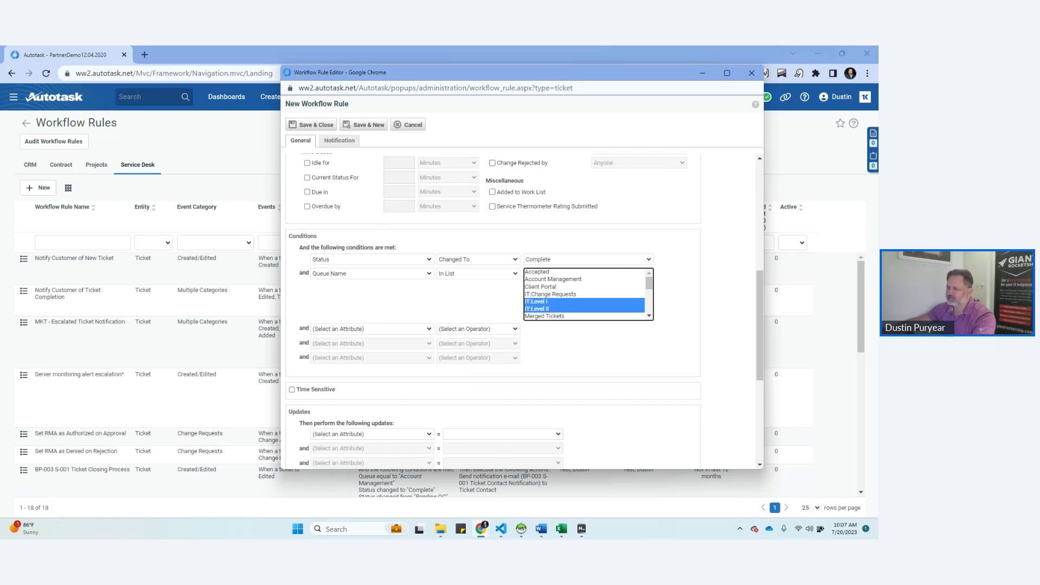
click(370, 328)
click(347, 343)
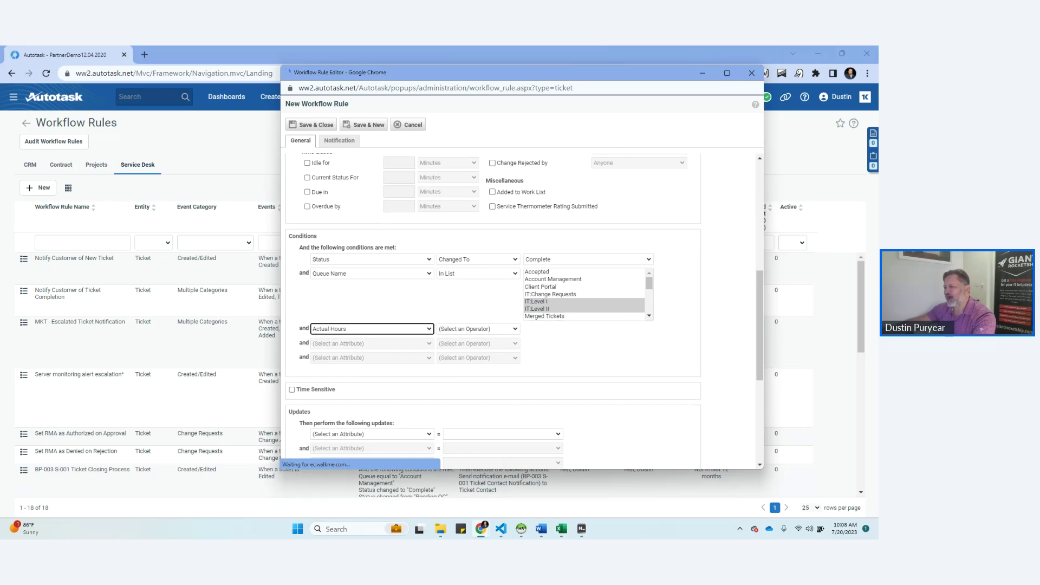
click(545, 327)
text(0)
key(Tab)
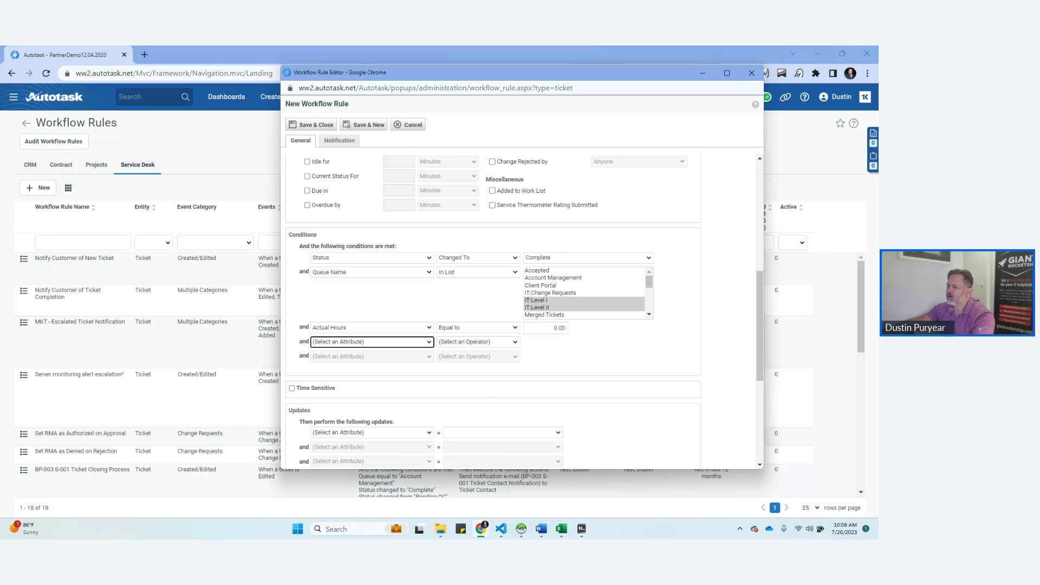
Set the Actual Hours condition's value to 2
key(shift+Tab)
text(2)
key(Tab)
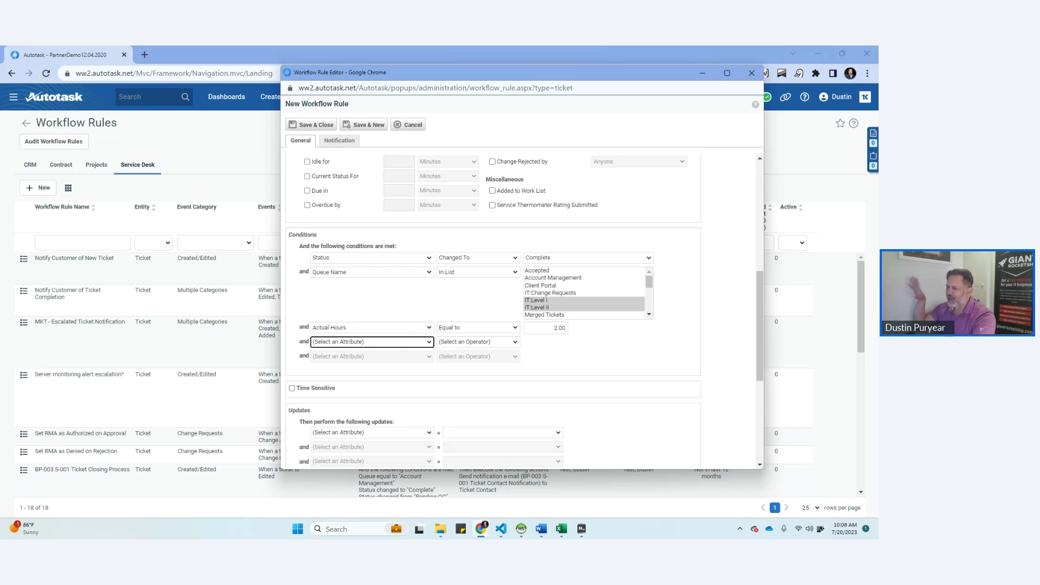
Set the Actual Hours condition back to Equal to 0
click(553, 328)
double_click(554, 328)
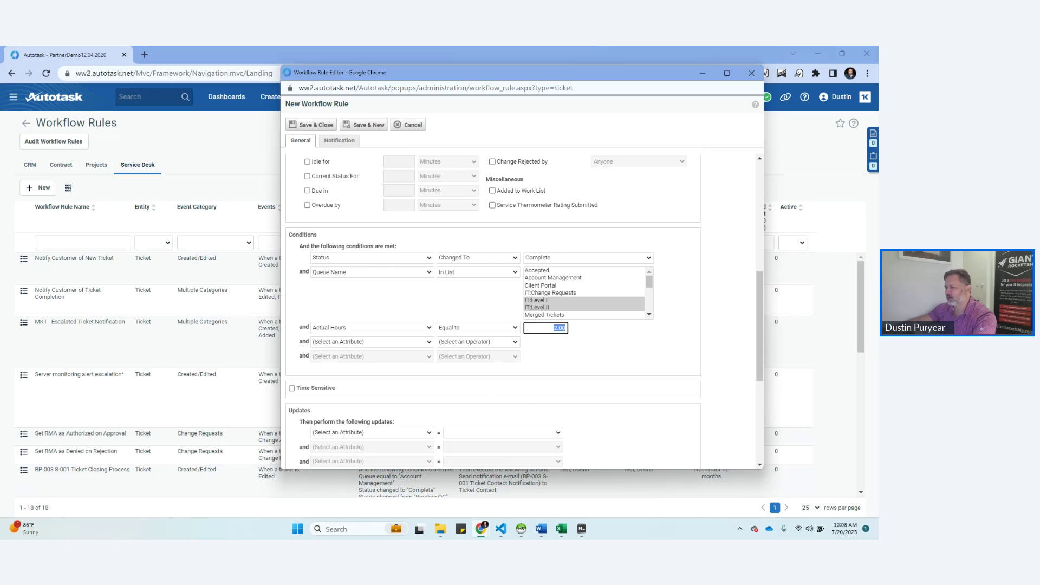
click(477, 327)
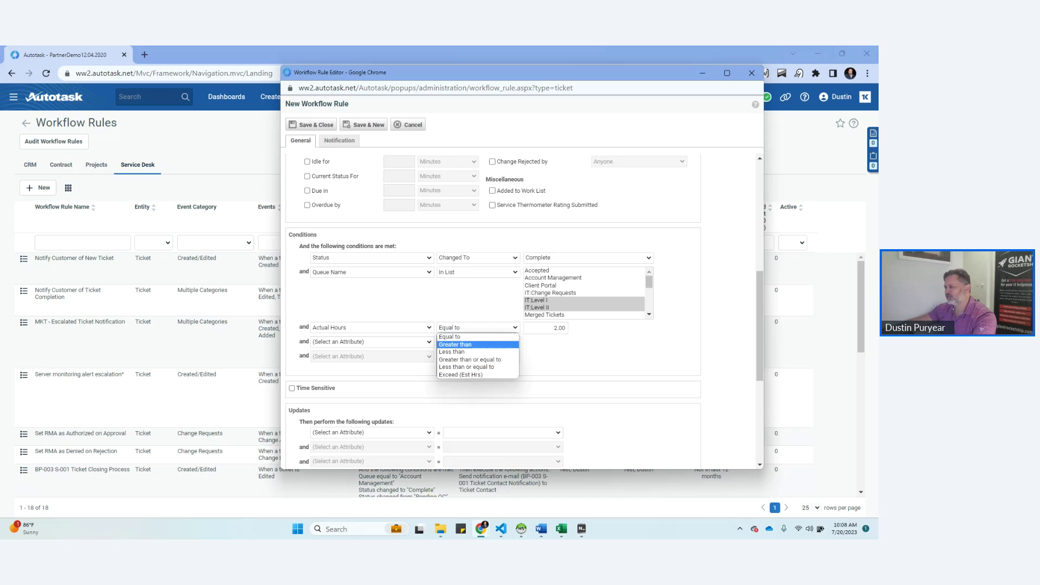
key(Return)
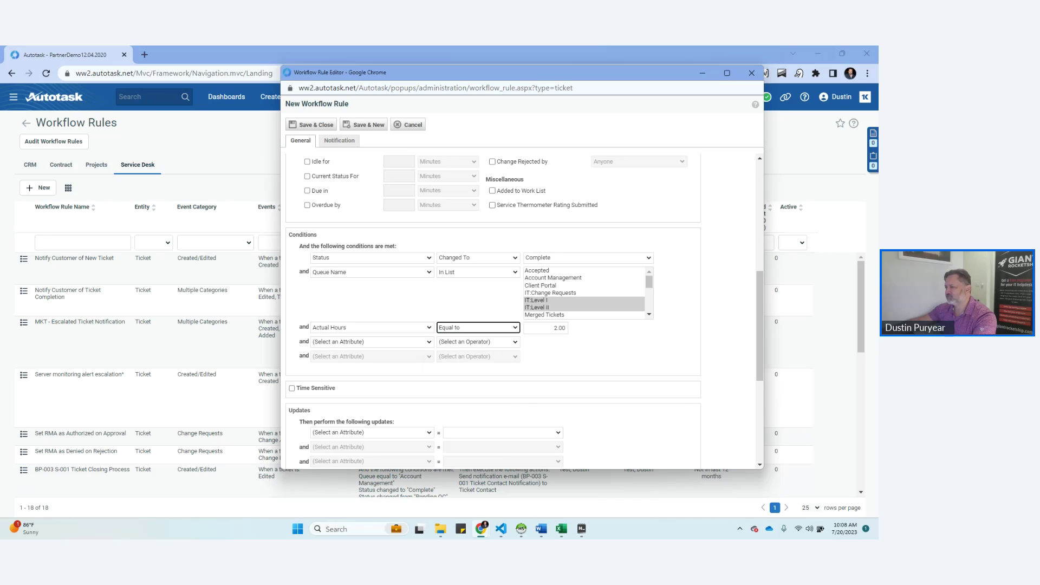
key(Tab)
text(0)
key(Tab)
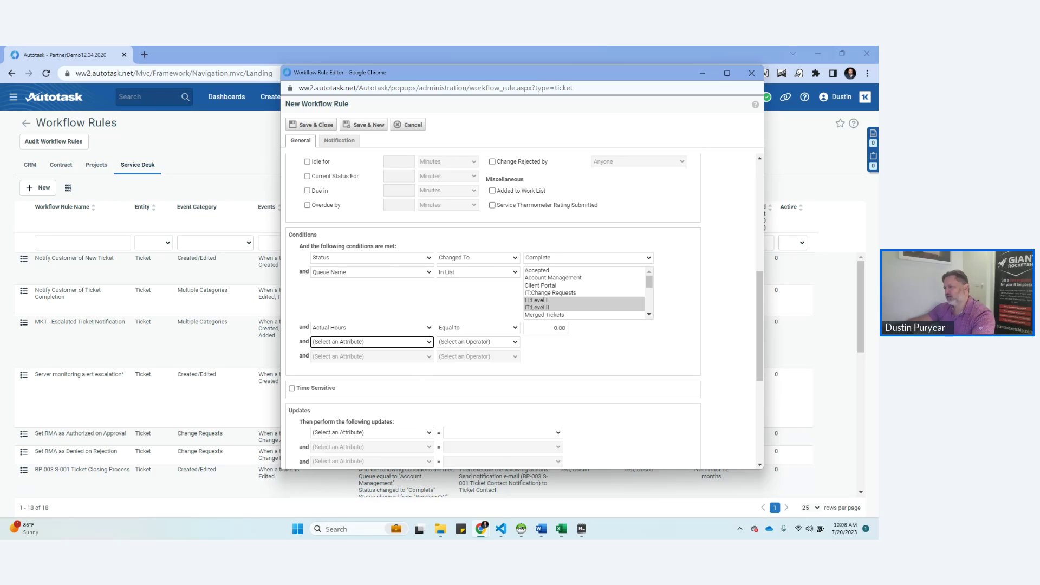
Review the new rule's general settings, events and conditions, and close the rule editor without saving
scroll(524, 309, up, 1)
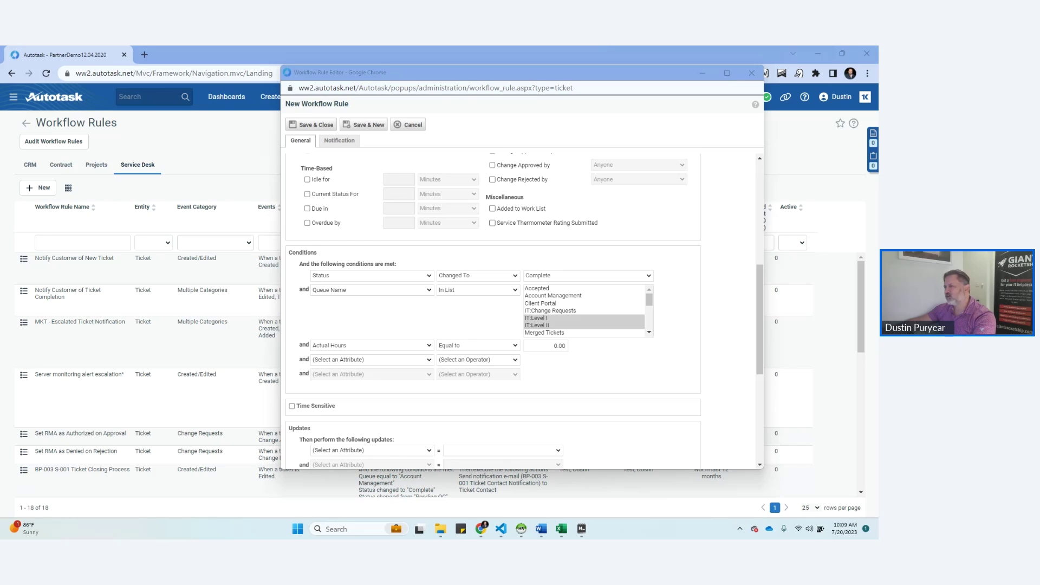
scroll(492, 309, up, 5)
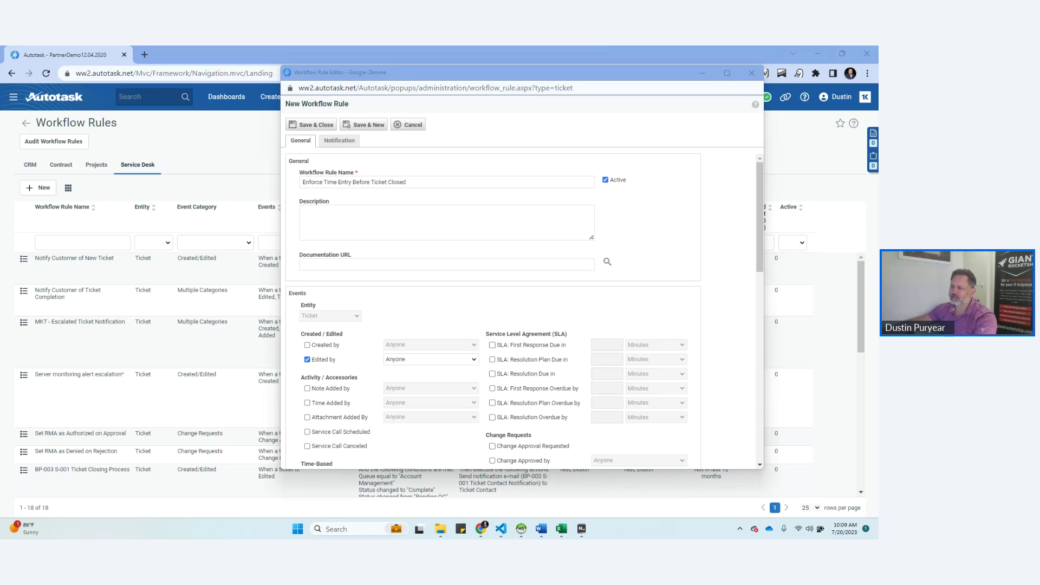
scroll(493, 309, down, 5)
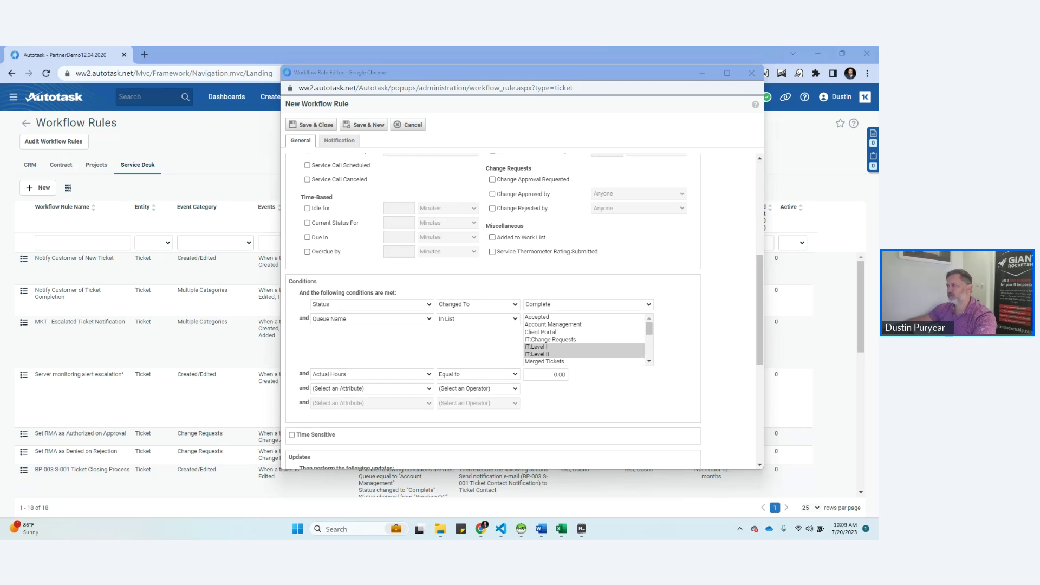
click(751, 73)
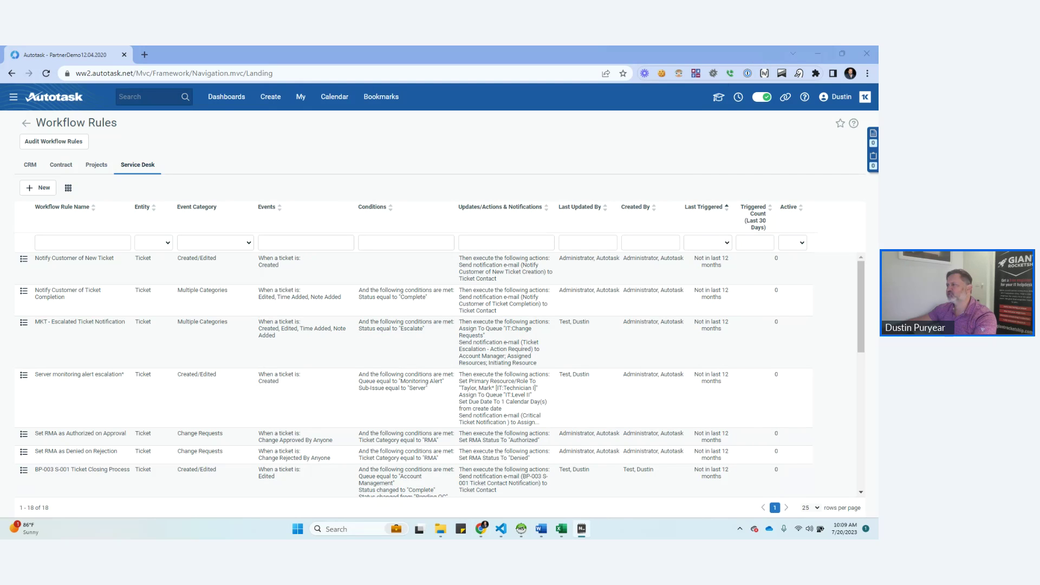
Open the second ticket, for Albany Apple Store, from the New Tickets - SW:Change list
mouse_move(738, 97)
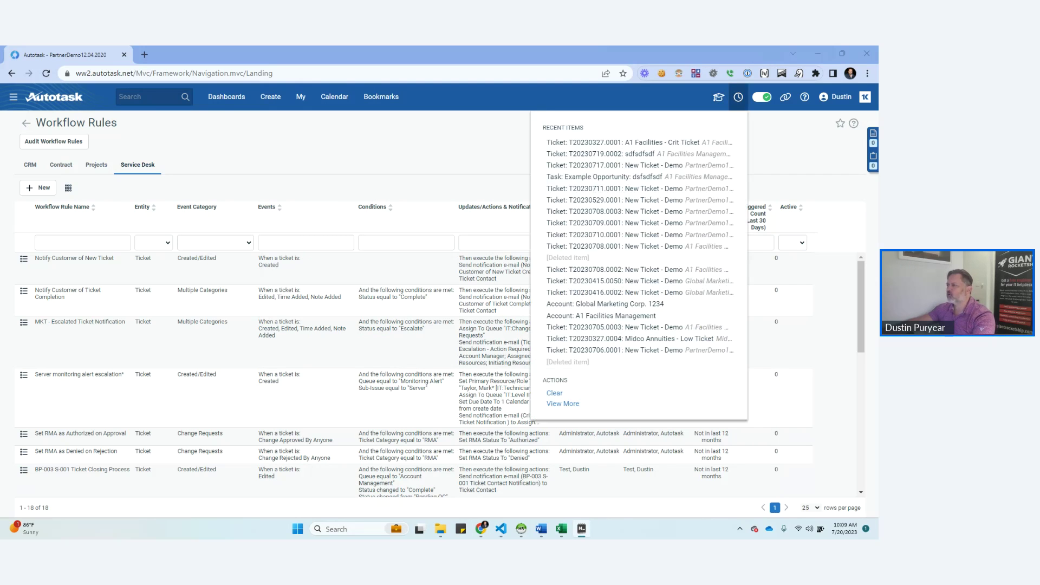
click(639, 154)
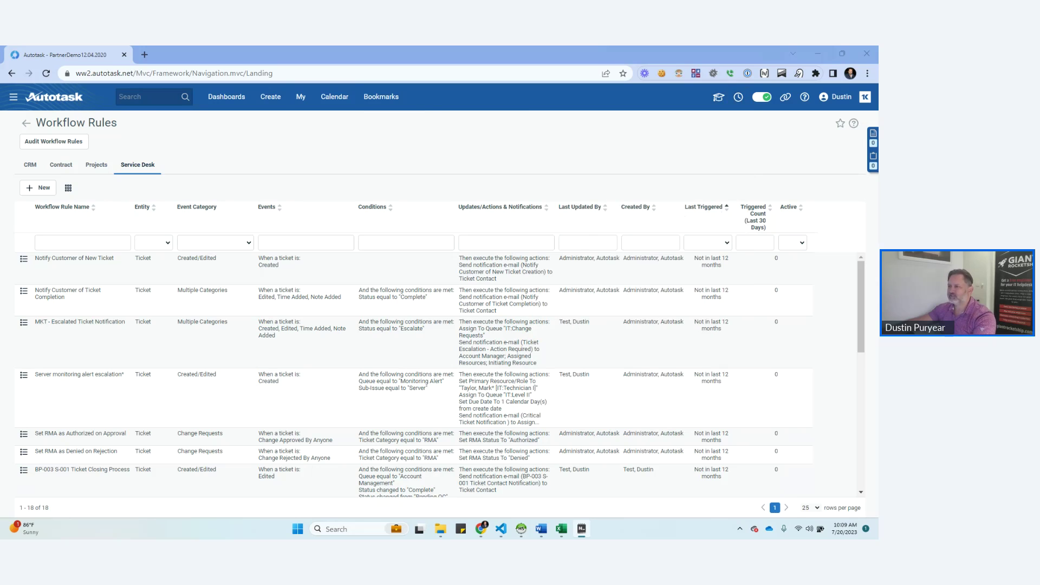
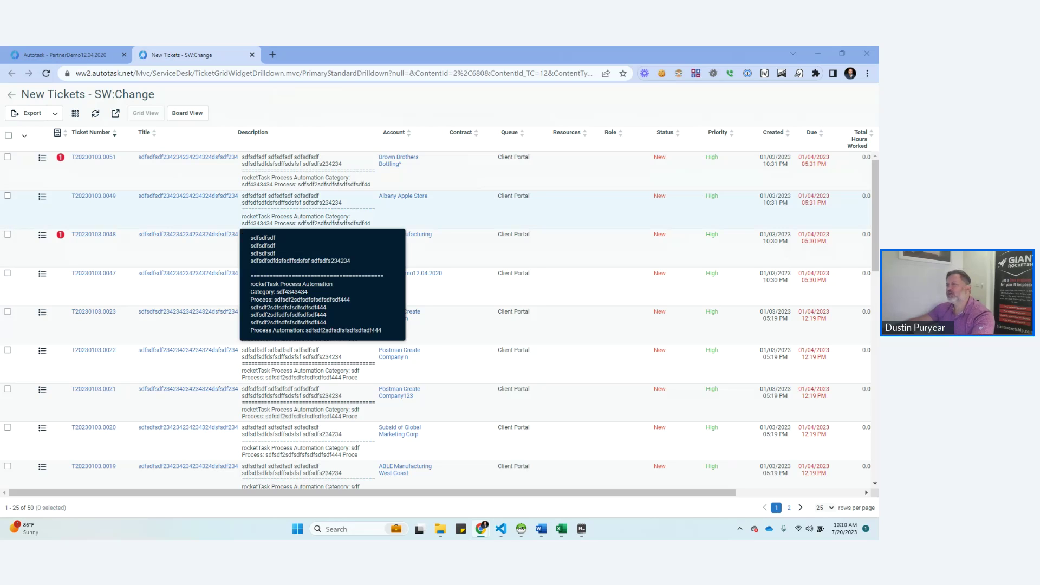
scroll(241, 344, down, 10)
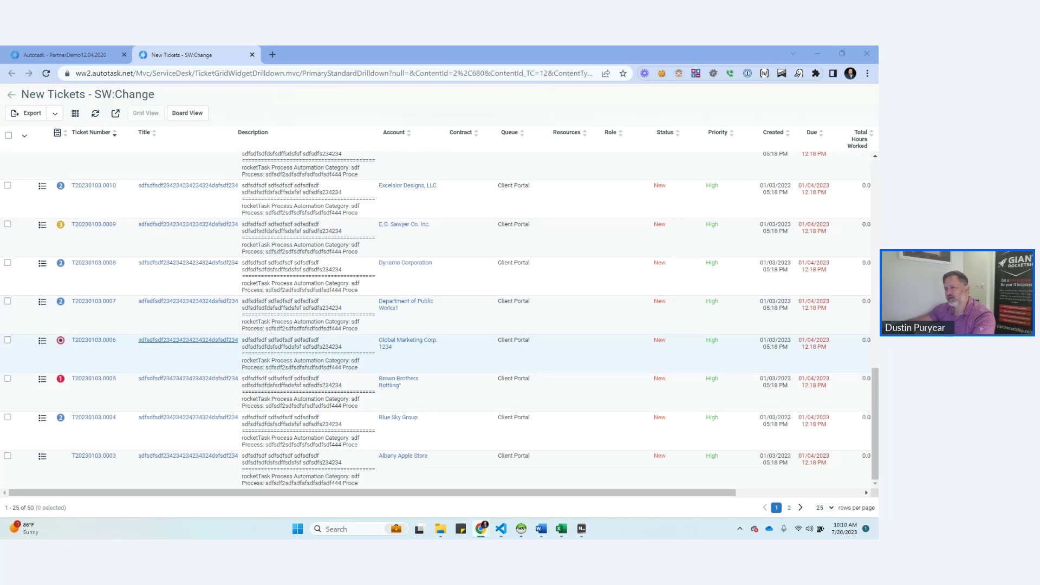
scroll(187, 340, up, 10)
click(188, 196)
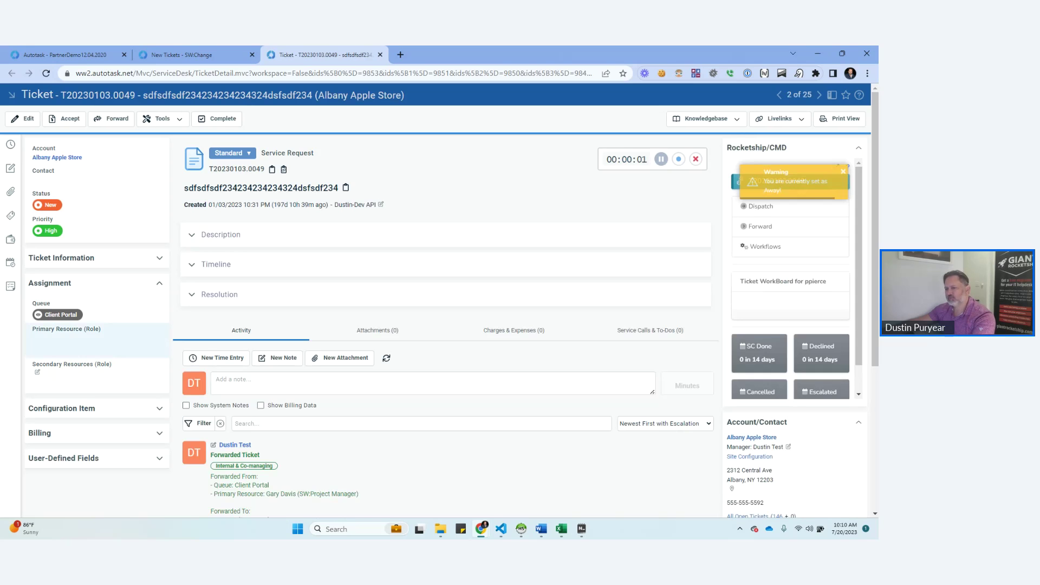
Check the Rocketship/CMD dispatch prediction for the ticket and cancel the dispatch
click(97, 340)
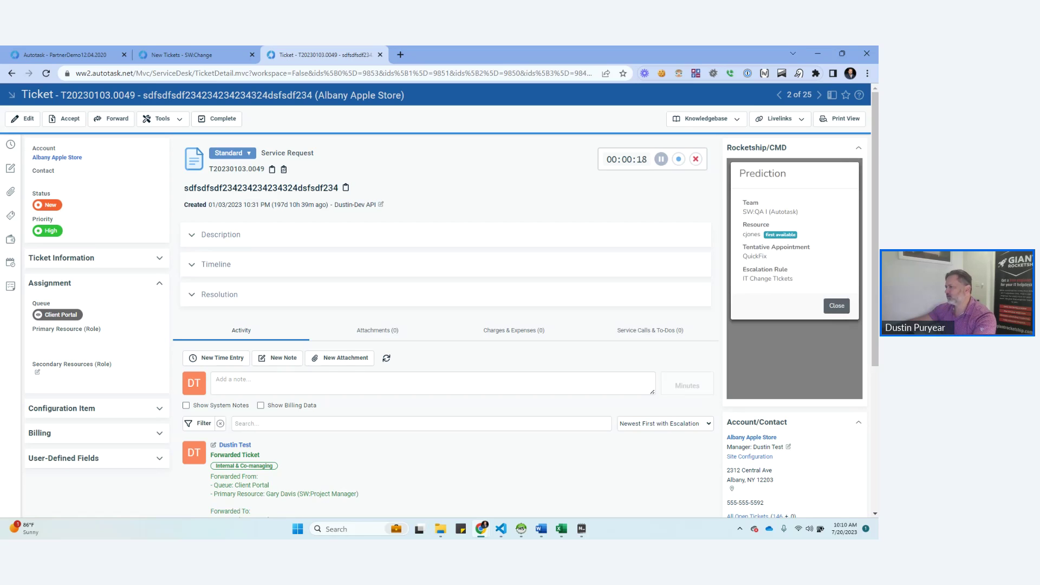
click(836, 305)
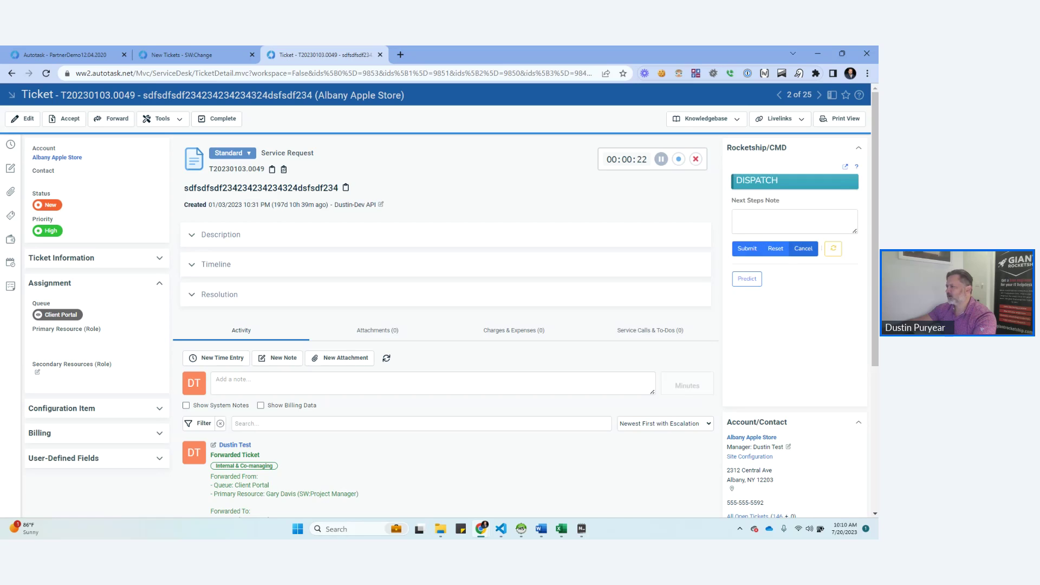
click(803, 248)
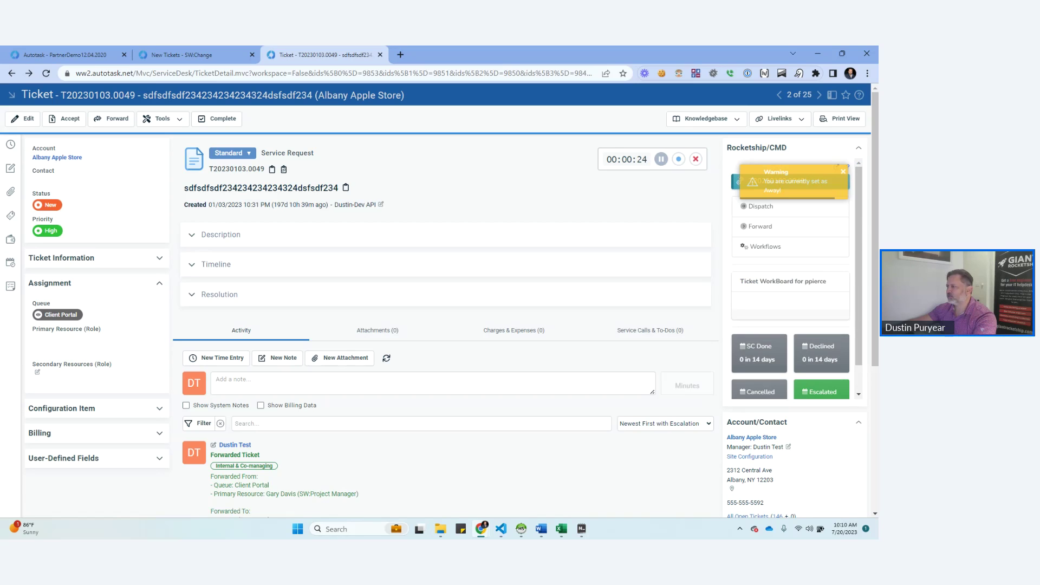
Forward the ticket to the first resource of Exec. Management (Autotask) with Remote Support - 0.5 hours scheduling, and reload the ticket
click(760, 226)
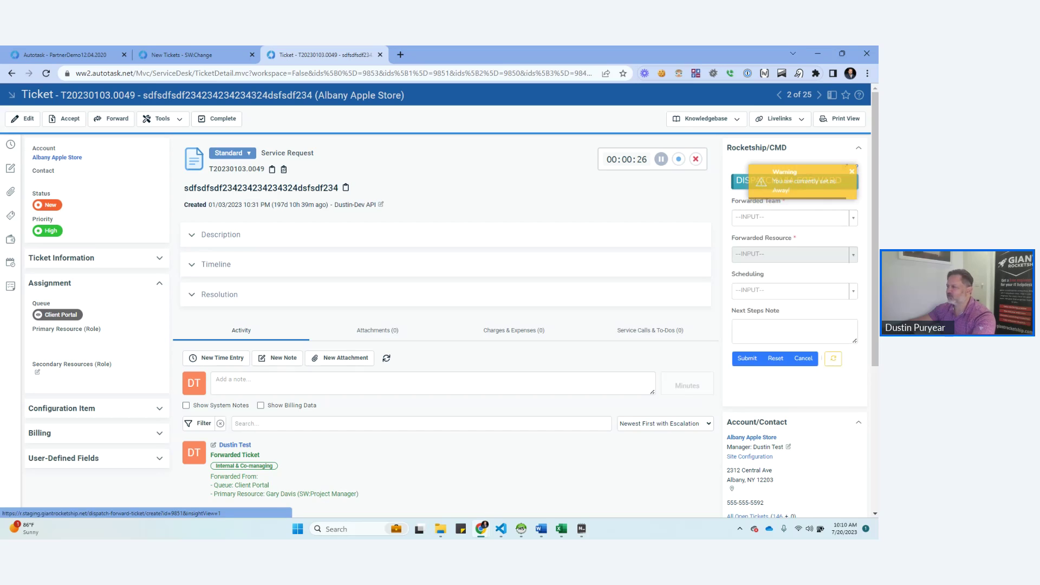
click(794, 216)
key(Return)
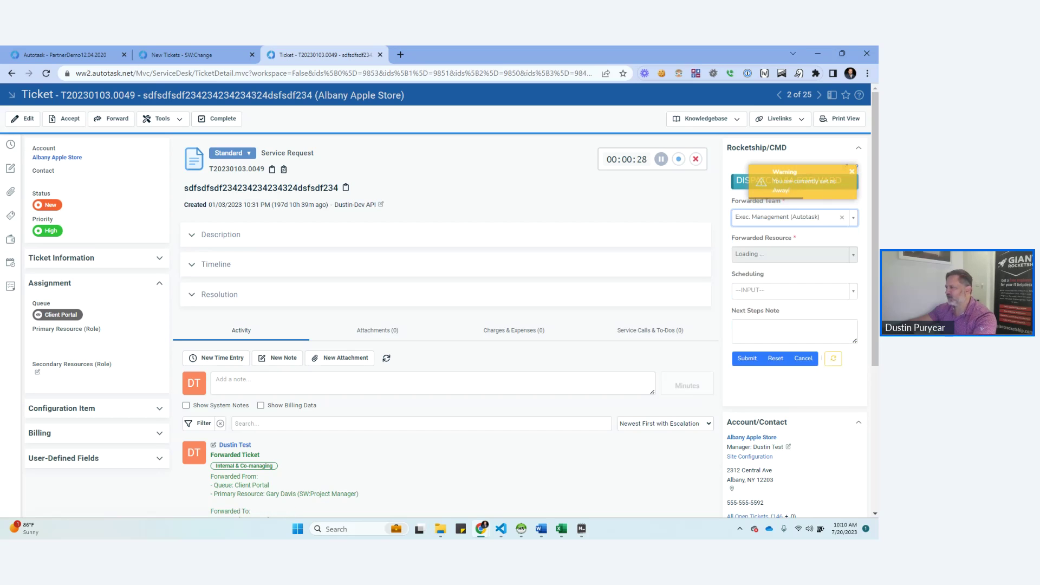
key(Return)
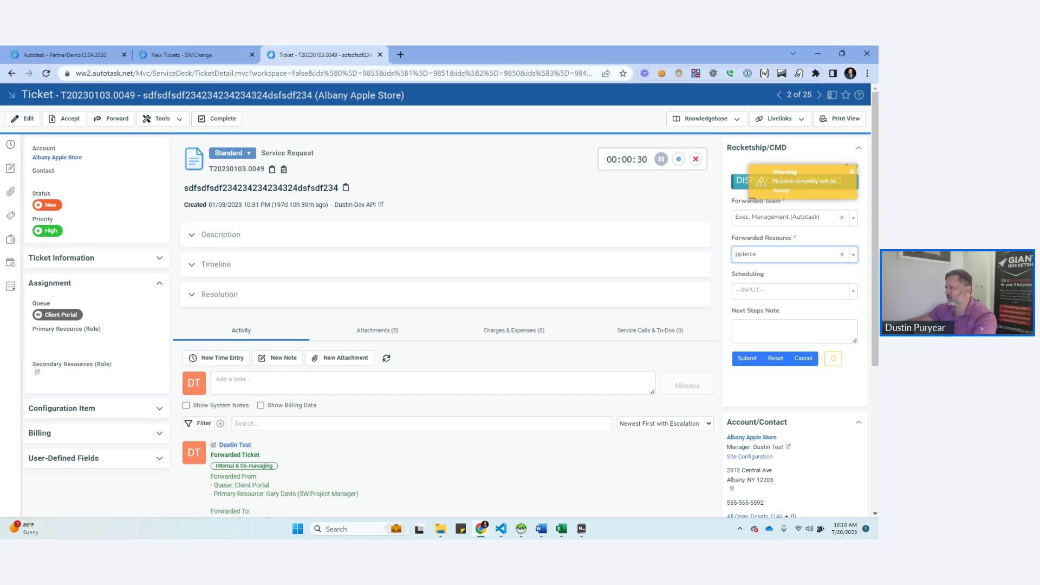
key(Down)
key(Return)
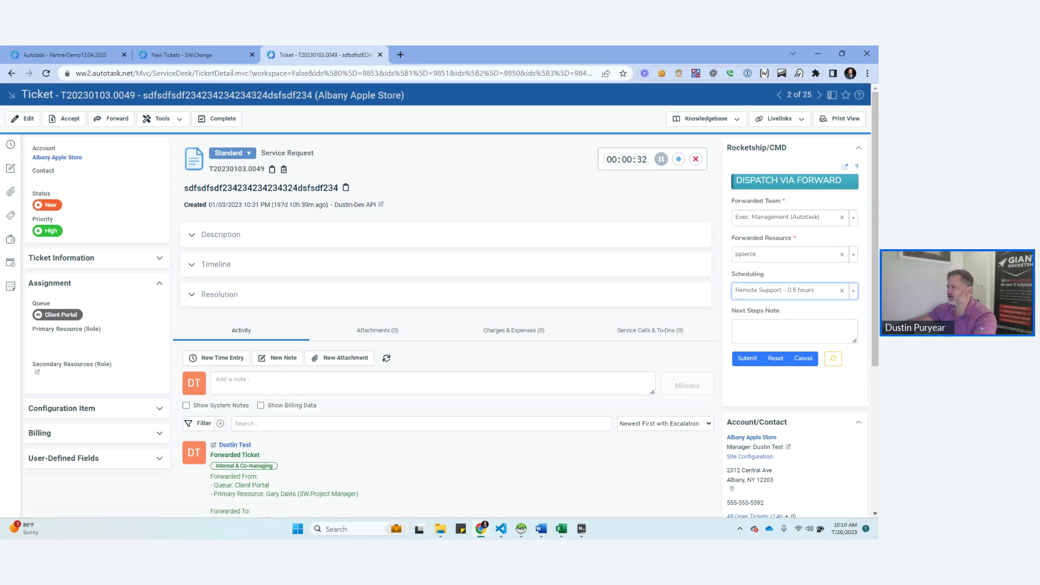
click(746, 358)
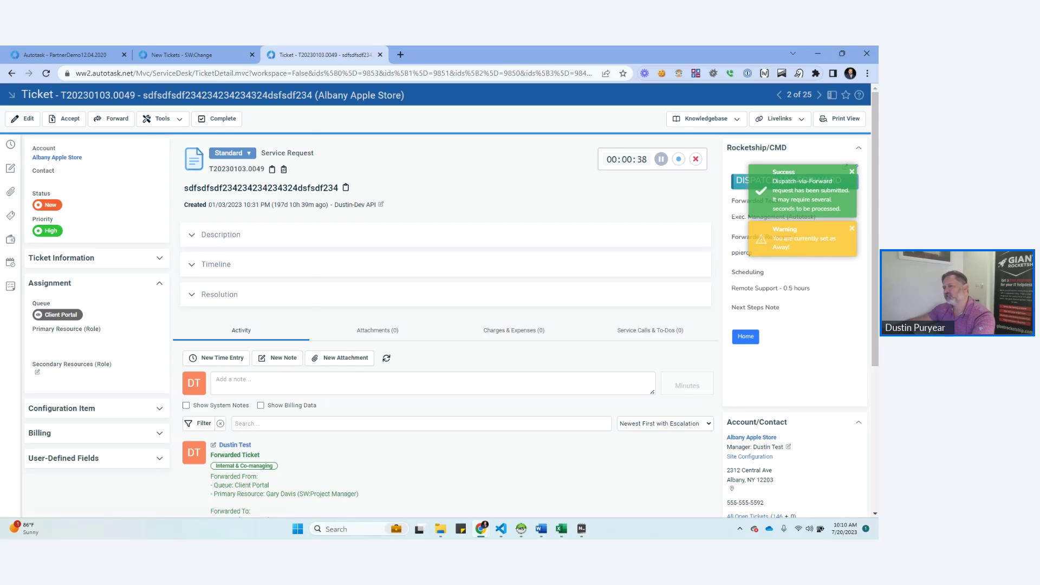
mouse_move(163, 119)
key(Escape)
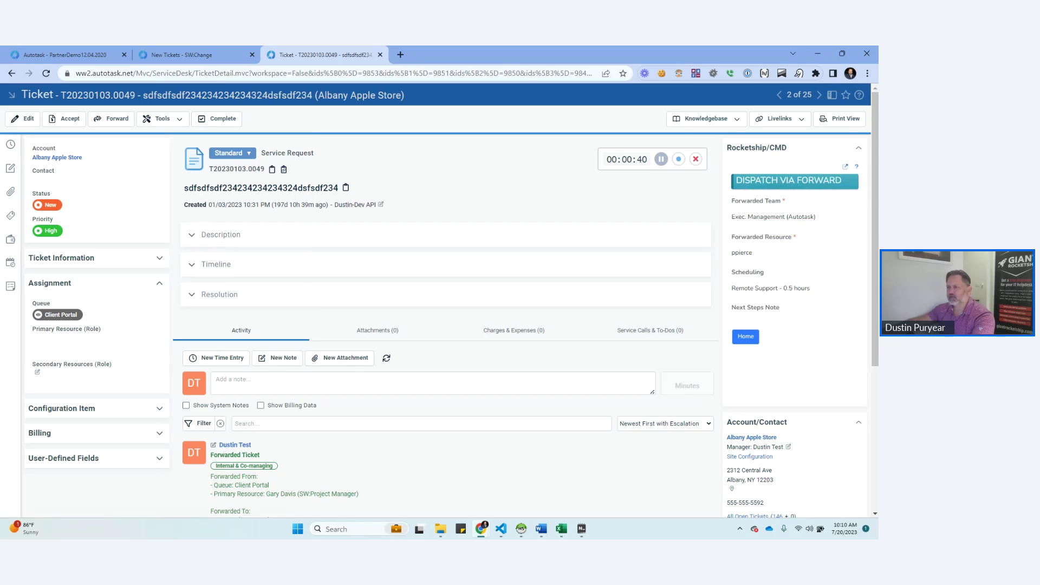
click(46, 74)
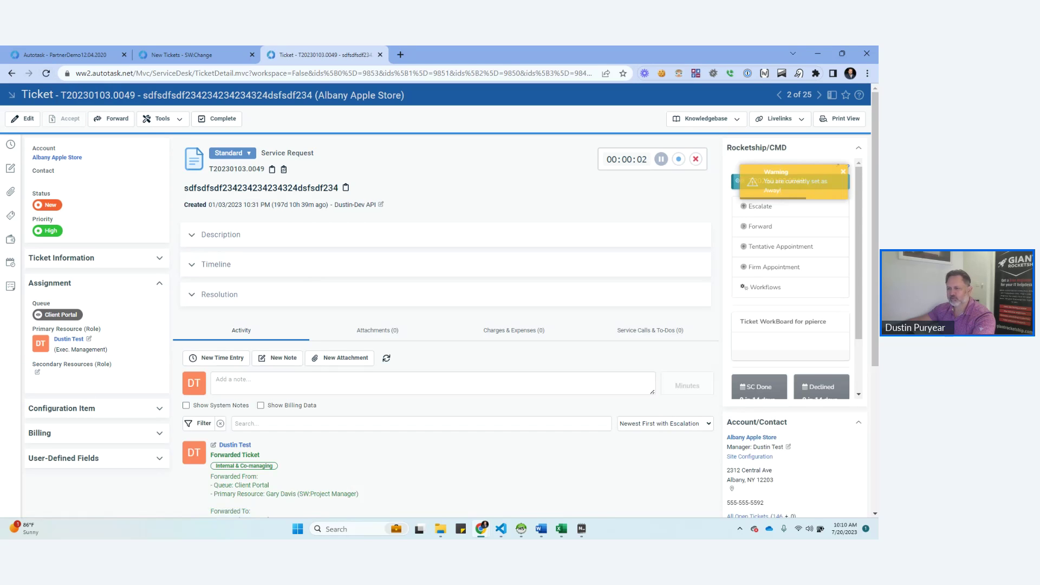
Add a time entry to the ticket with summary notes "sdfsdfsdfsdf" and 5 minutes worked, and save it
scroll(444, 325, down, 3)
scroll(444, 325, up, 3)
click(216, 357)
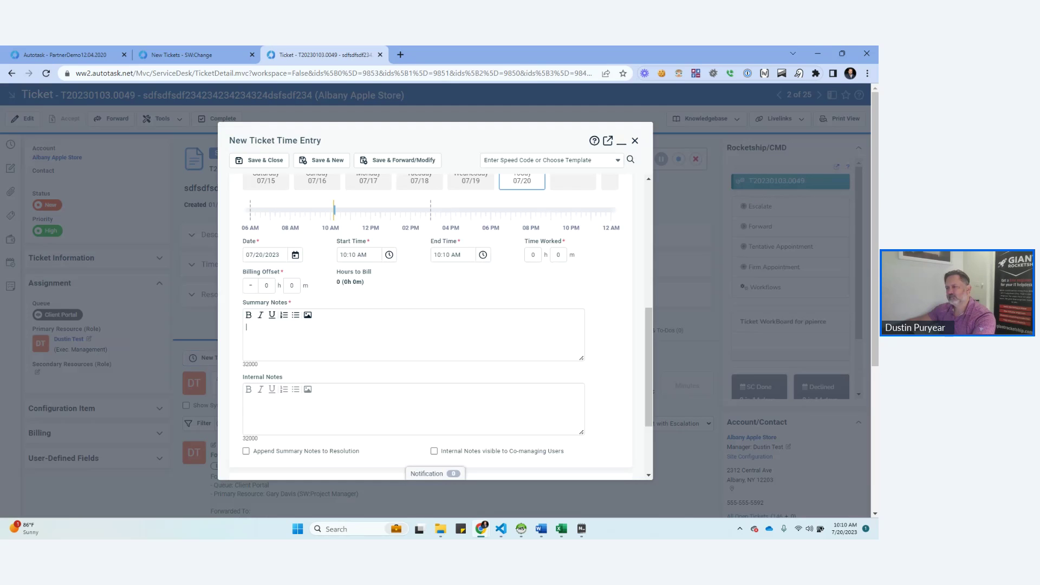
text(sdfsdfsdfsdf)
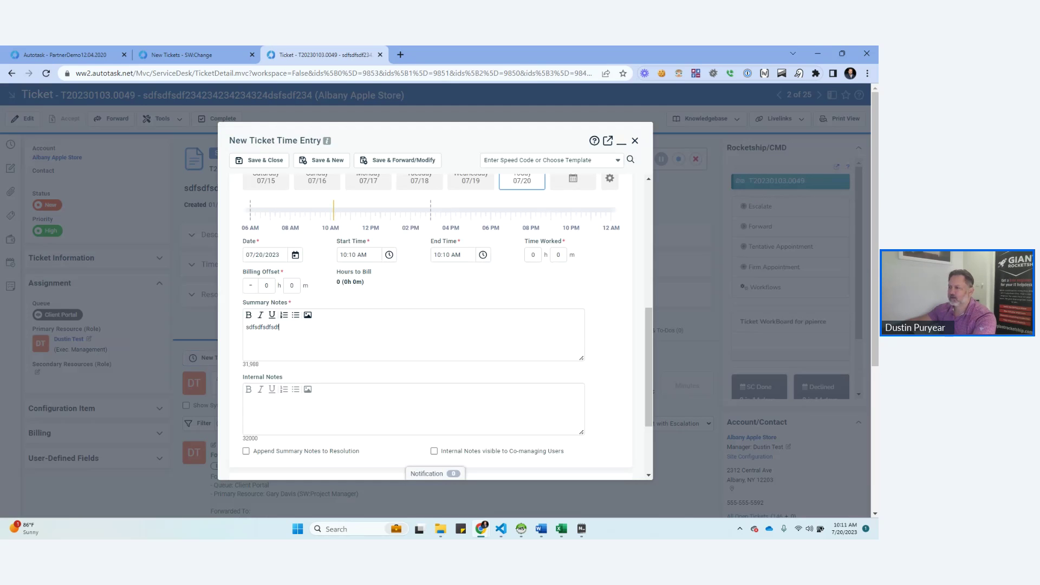
click(558, 255)
text(5)
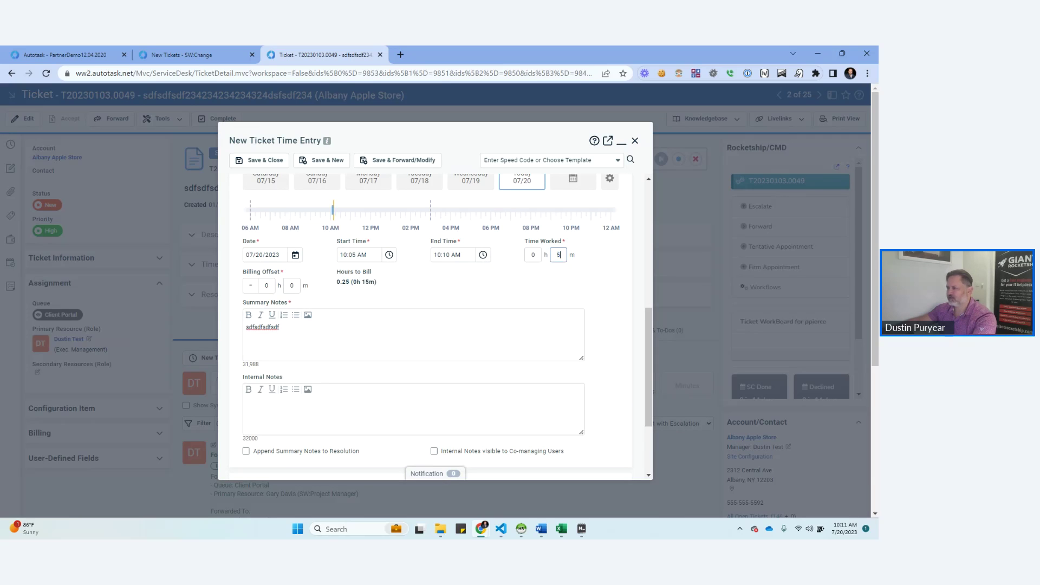
key(Tab)
click(258, 160)
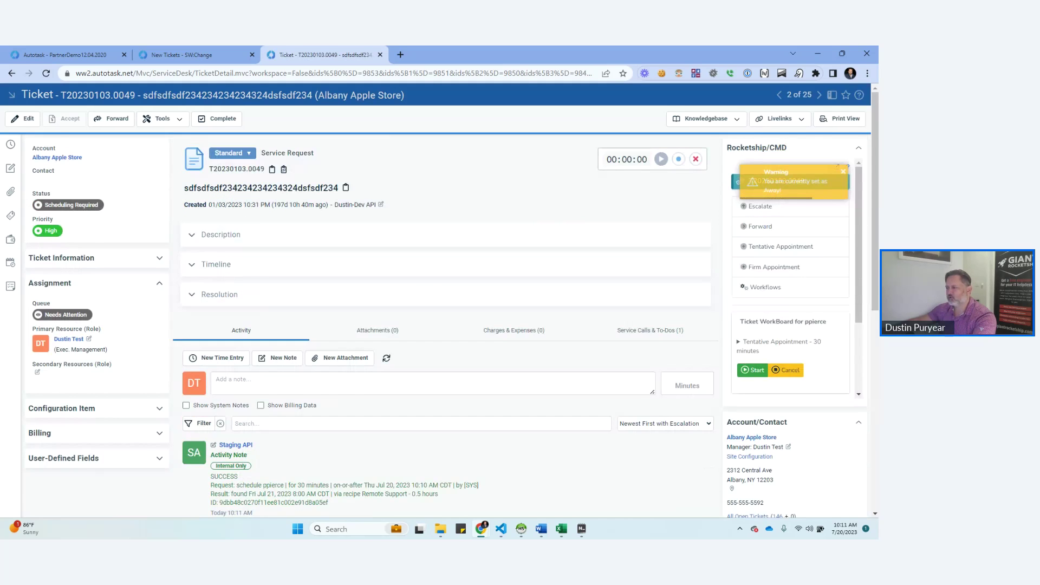
Edit the ticket to give its primary resource the IT:Service Manager123 role, and save the change
scroll(436, 324, down, 2)
key(F5)
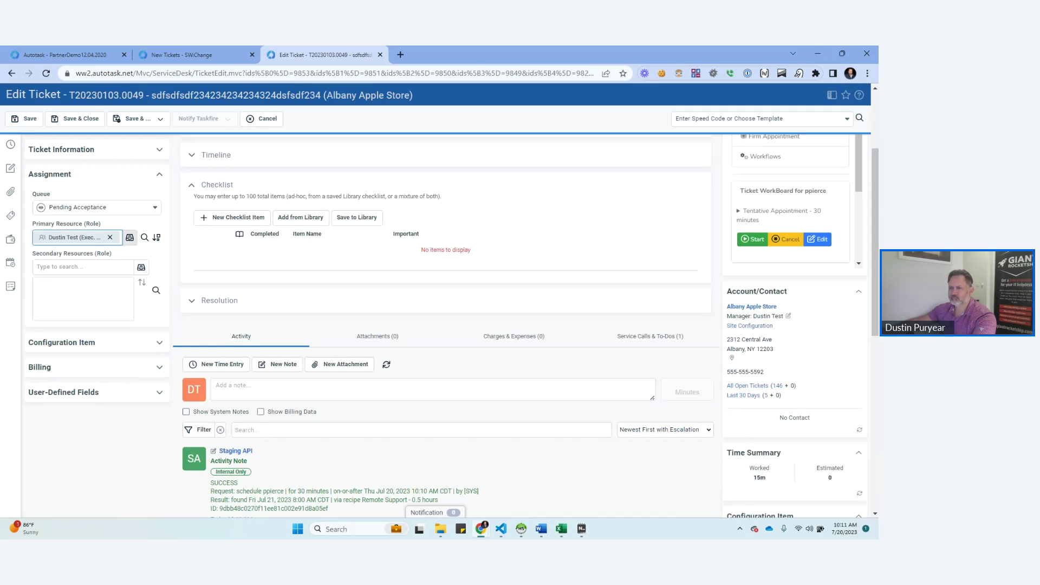
click(129, 237)
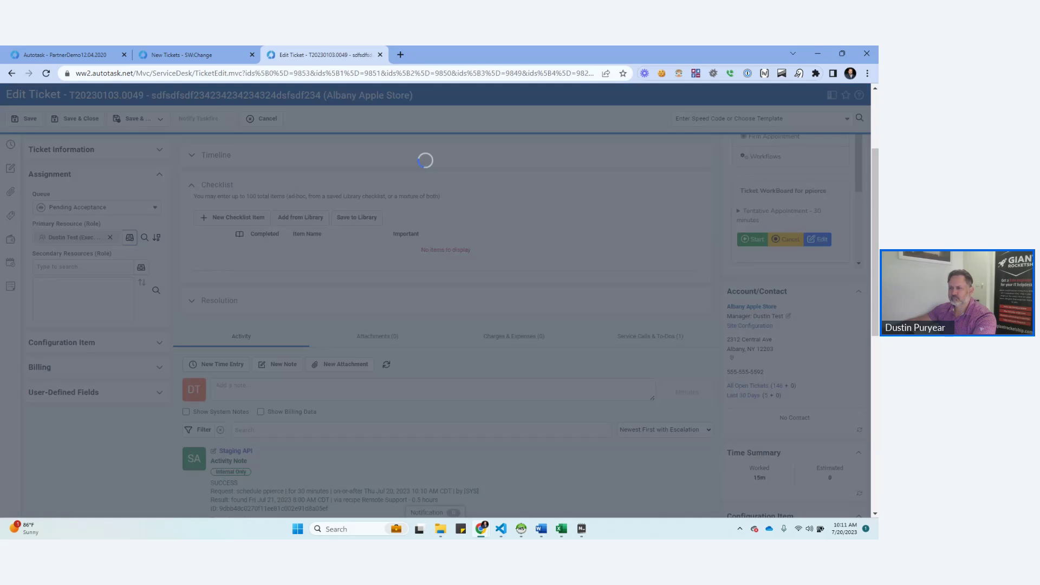
click(257, 283)
text(dustin)
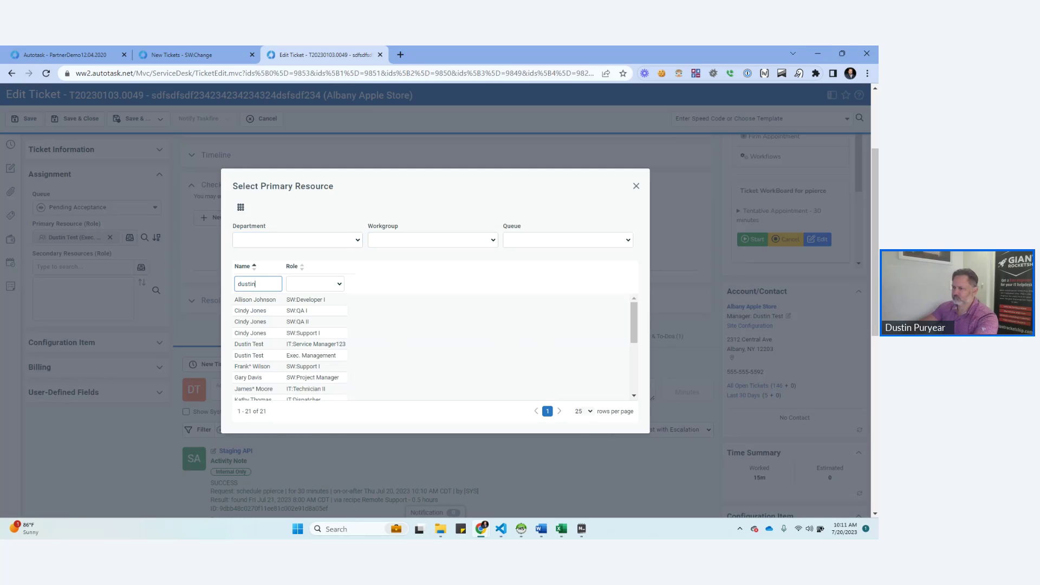
key(Return)
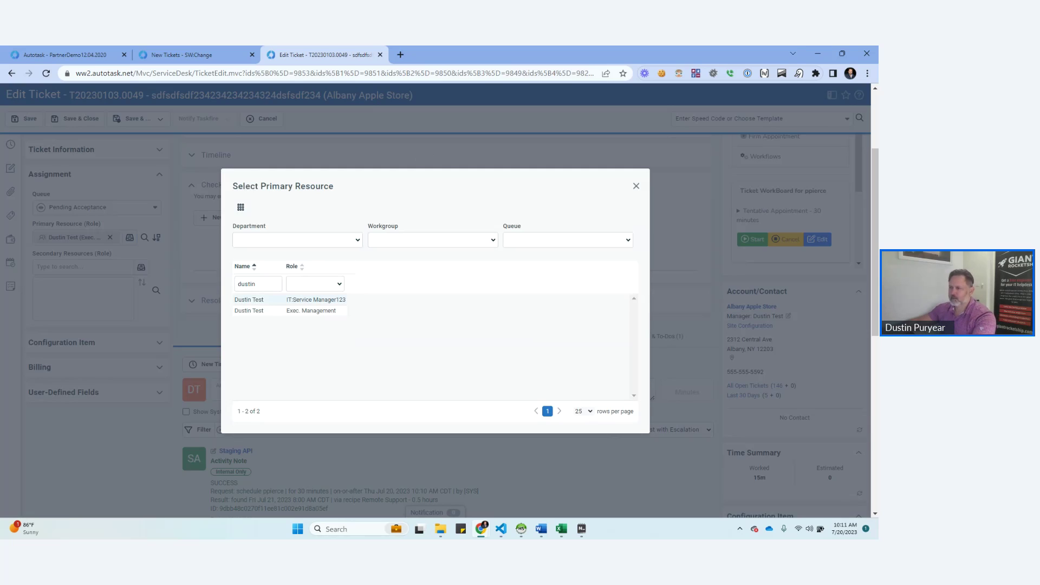
click(257, 300)
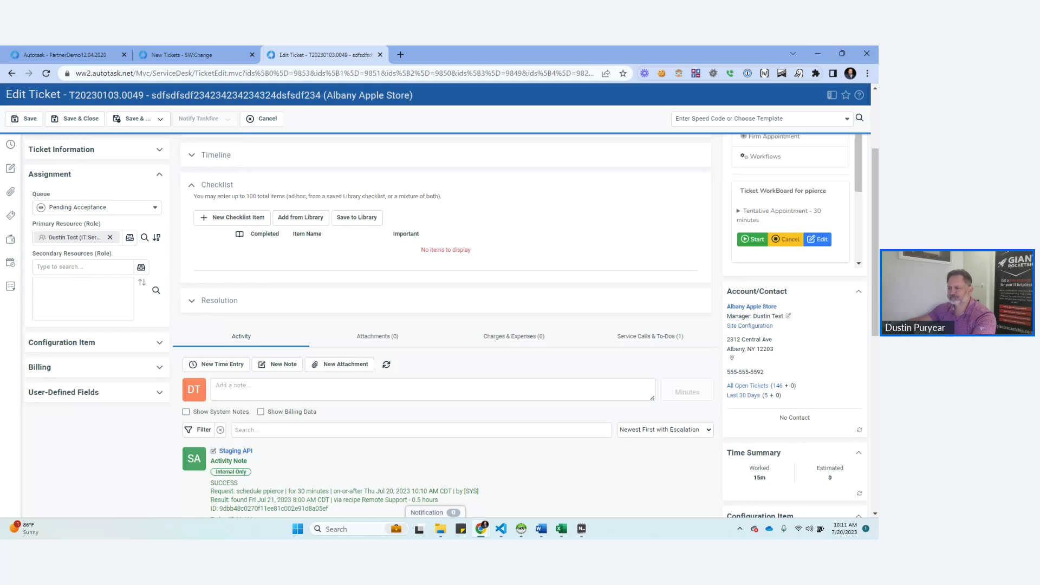
scroll(447, 325, down, 3)
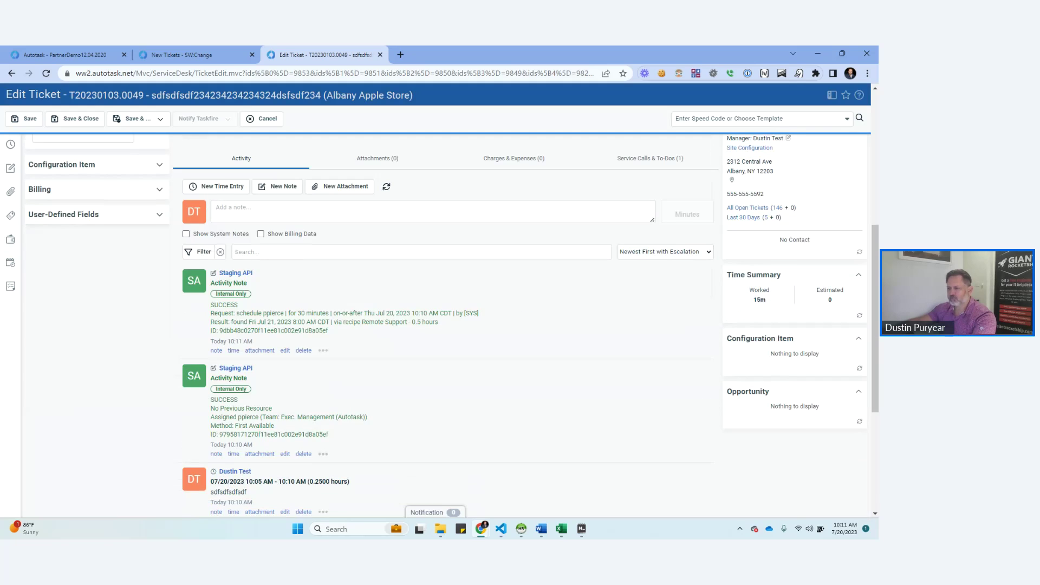
scroll(447, 325, up, 3)
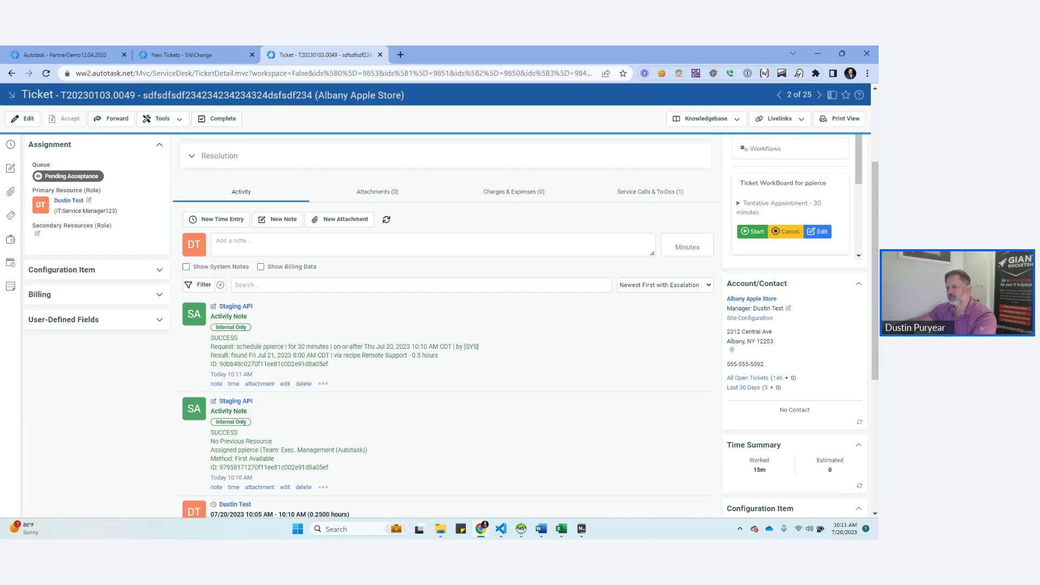
Add another time entry to the ticket with 5 minutes worked and summary notes "sdfsdfsdf", and save it
click(215, 220)
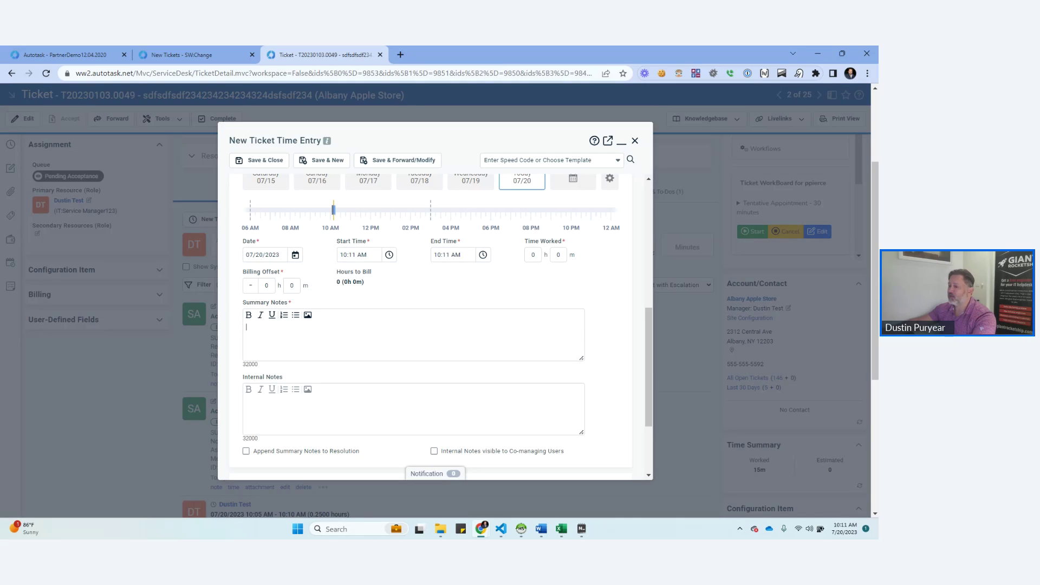
click(557, 254)
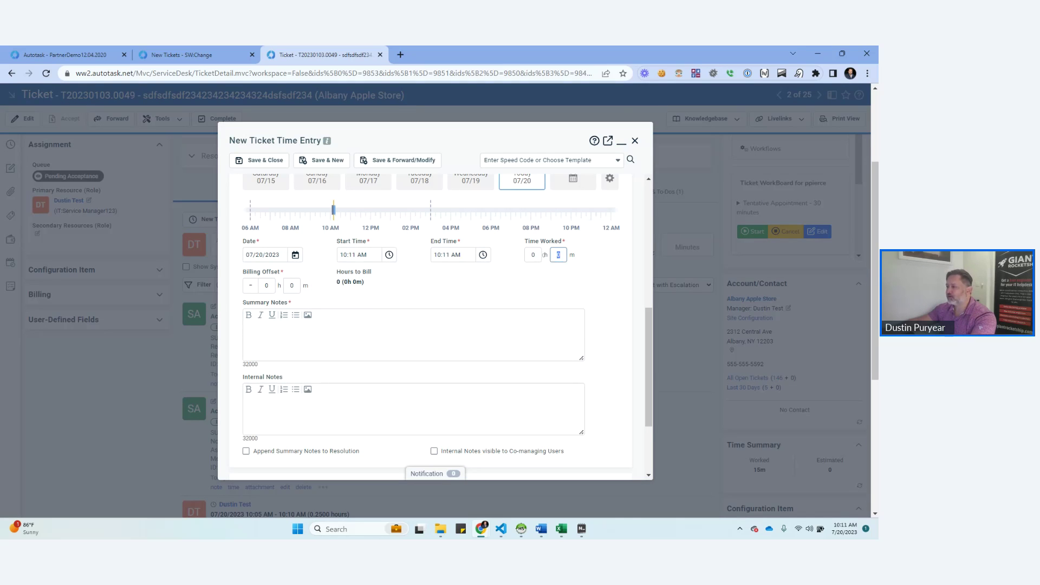
text(5)
key(Tab)
key(Tab)
key(Tab)
key(Tab)
text(sdfsdfs)
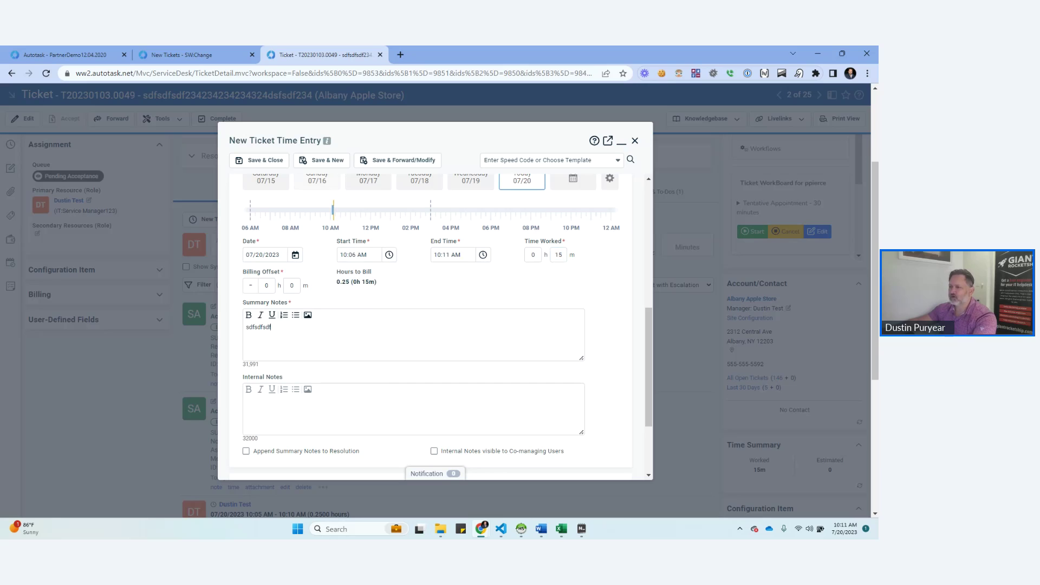
click(259, 160)
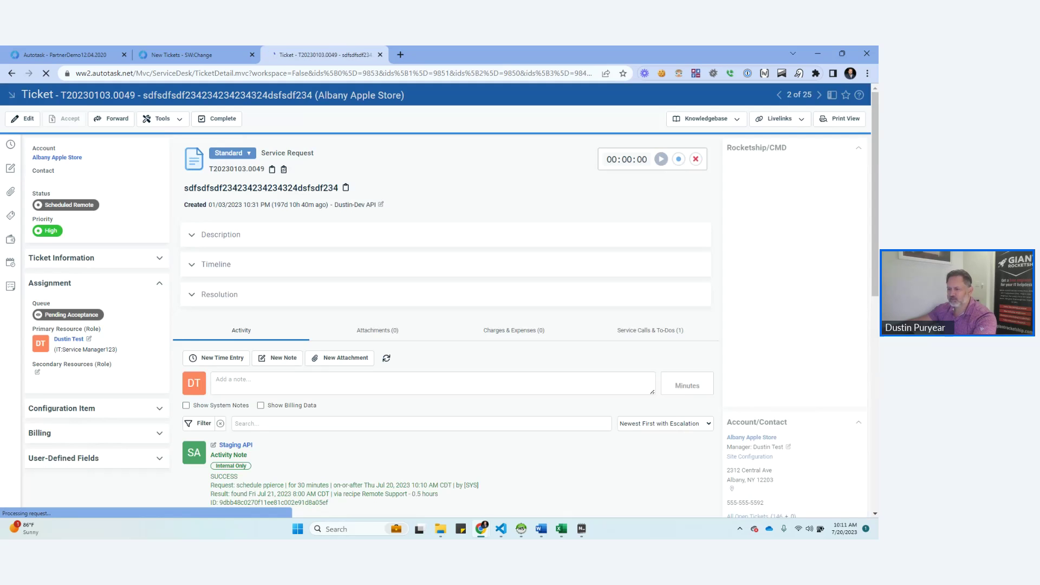
Show billing data in the ticket's activity feed and compare the roles recorded on the time entries, leaving the ticket unedited
scroll(449, 325, down, 2)
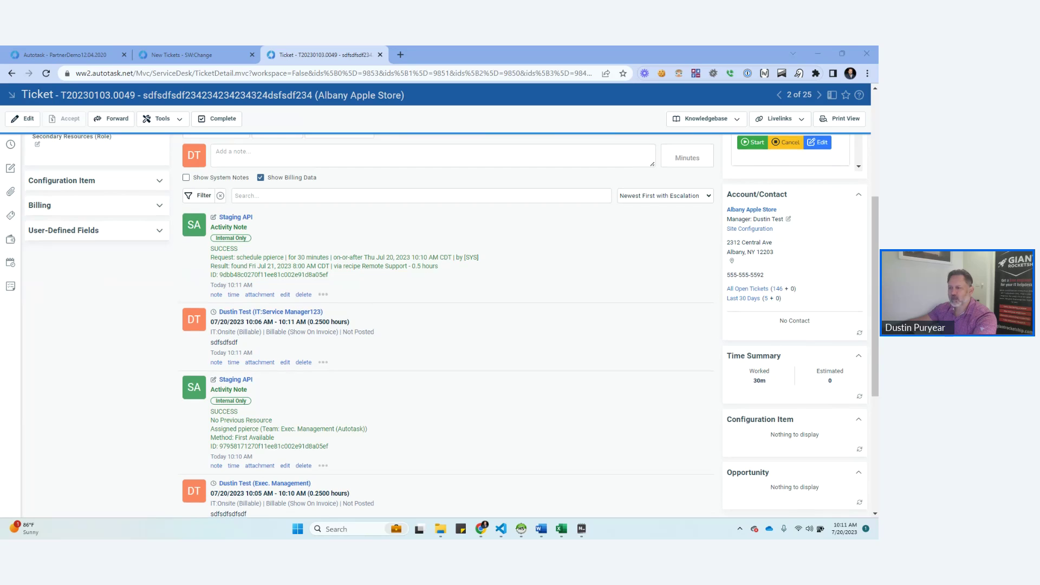
scroll(450, 325, down, 1)
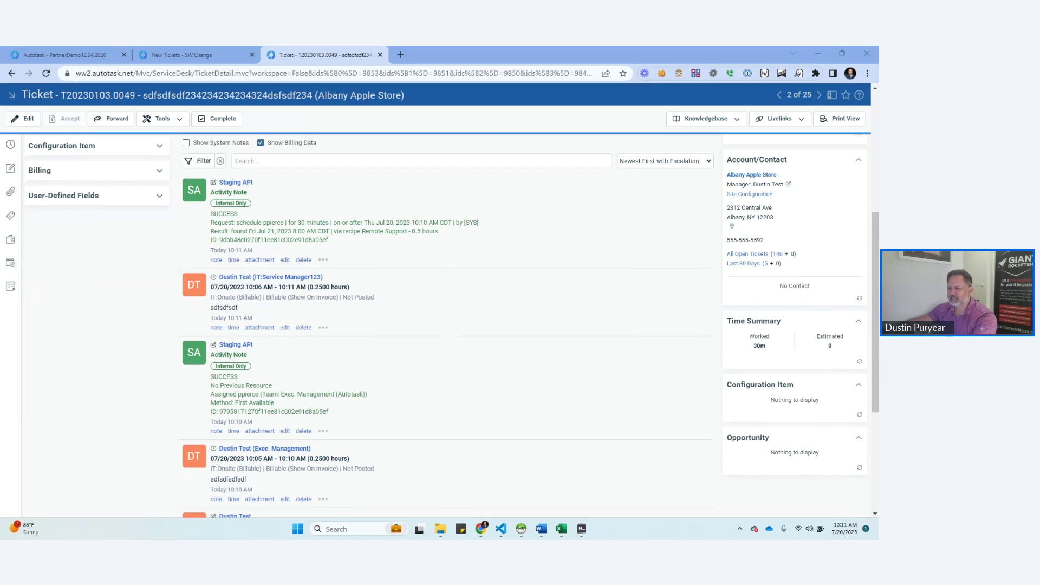
scroll(260, 280, down, 3)
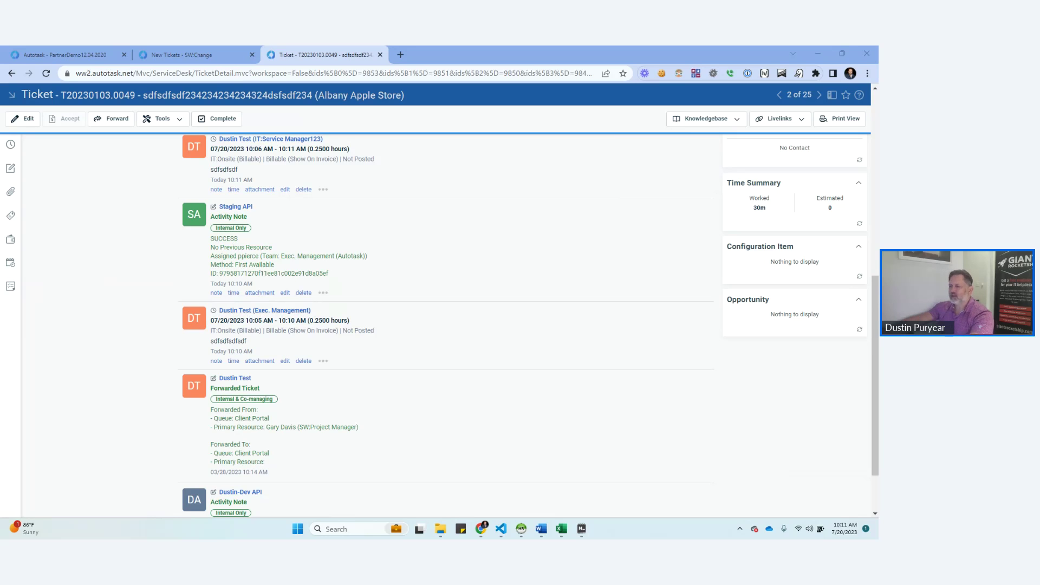
scroll(444, 325, up, 5)
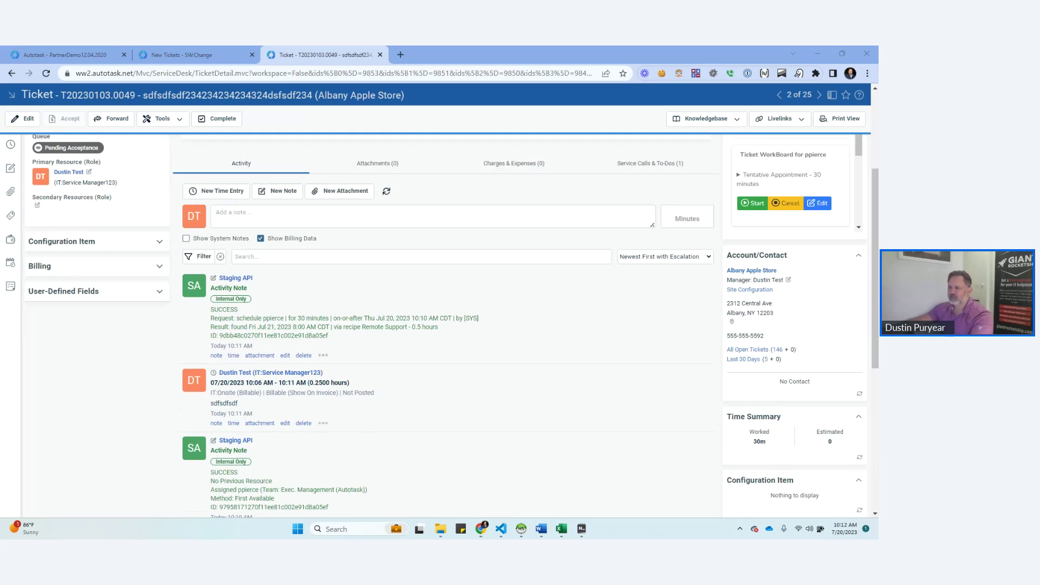
scroll(444, 325, up, 2)
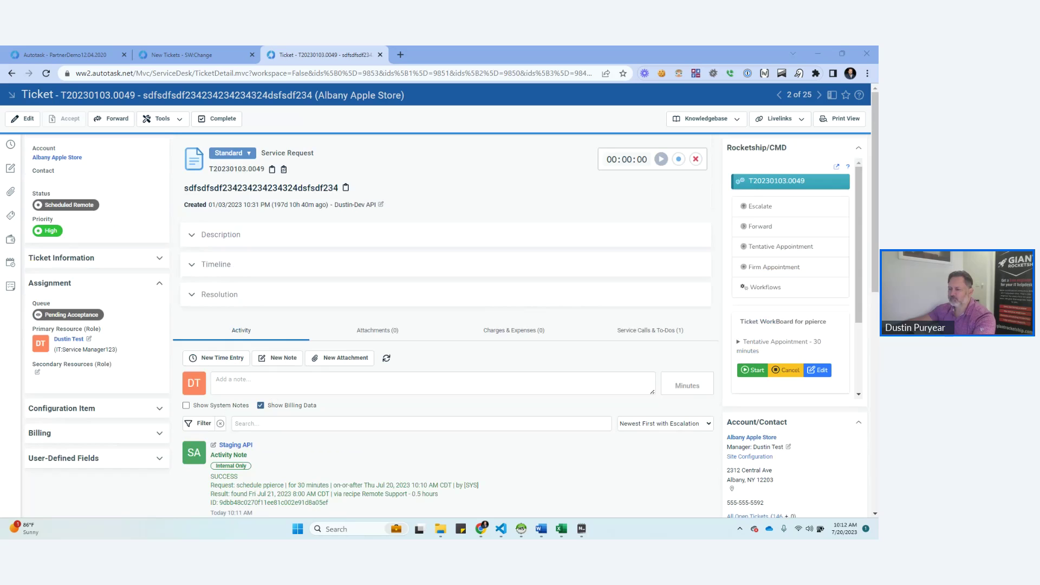
scroll(444, 325, down, 2)
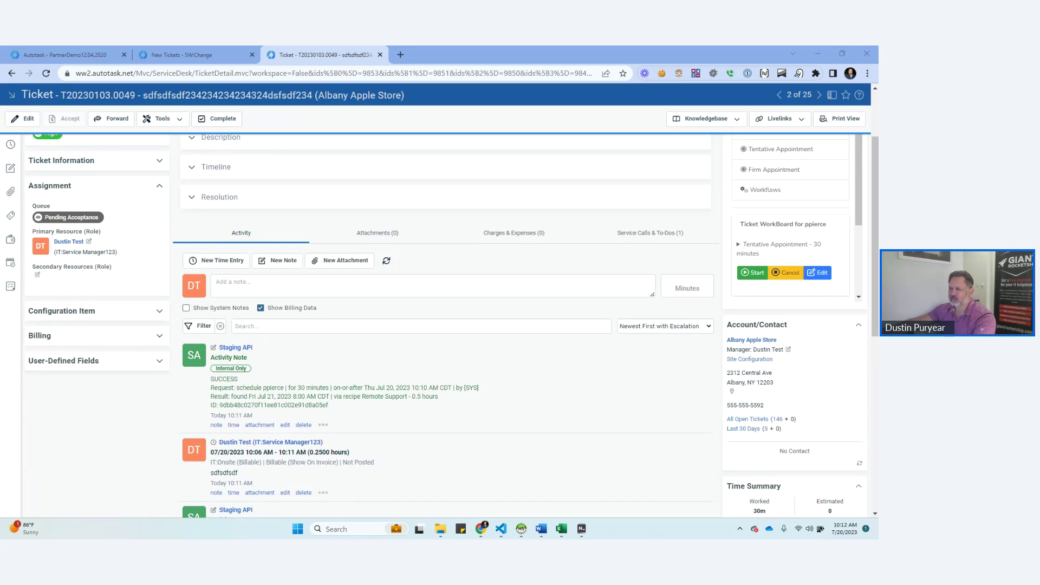
scroll(444, 325, up, 2)
click(22, 119)
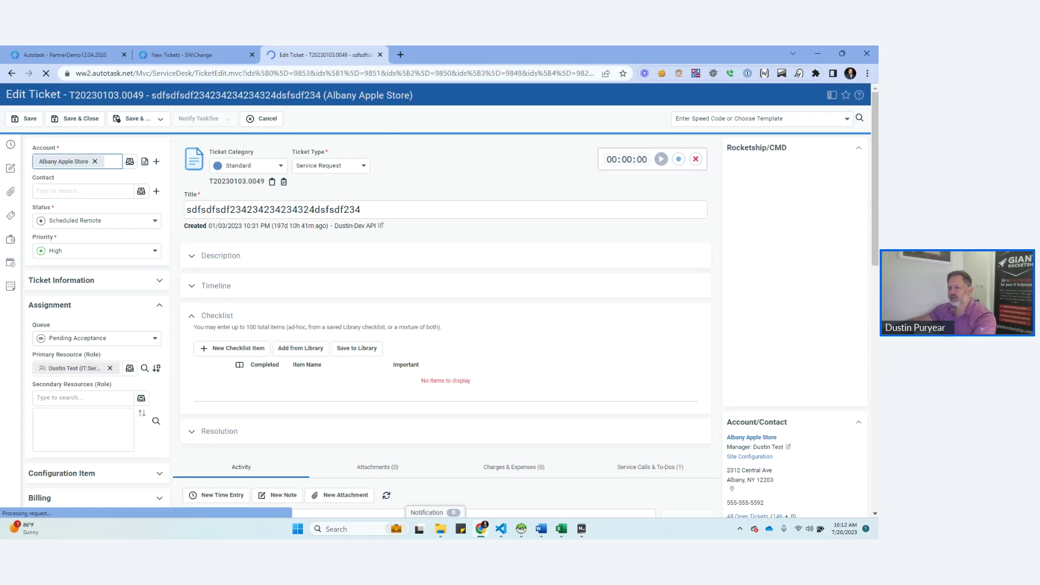
click(262, 118)
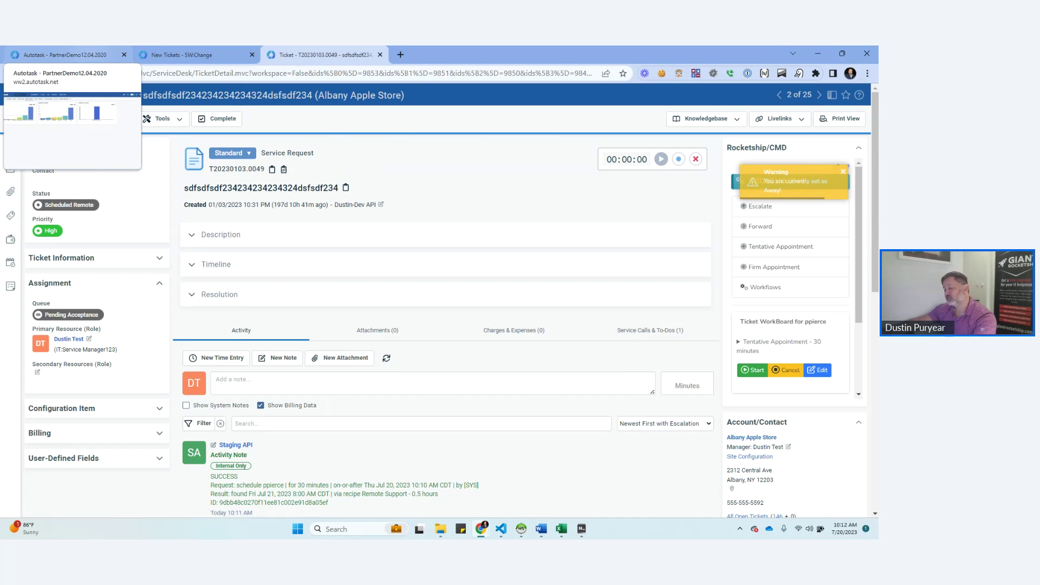
Open the Standard ticket category for editing from the Service Desk ticket categories in the admin settings
click(67, 54)
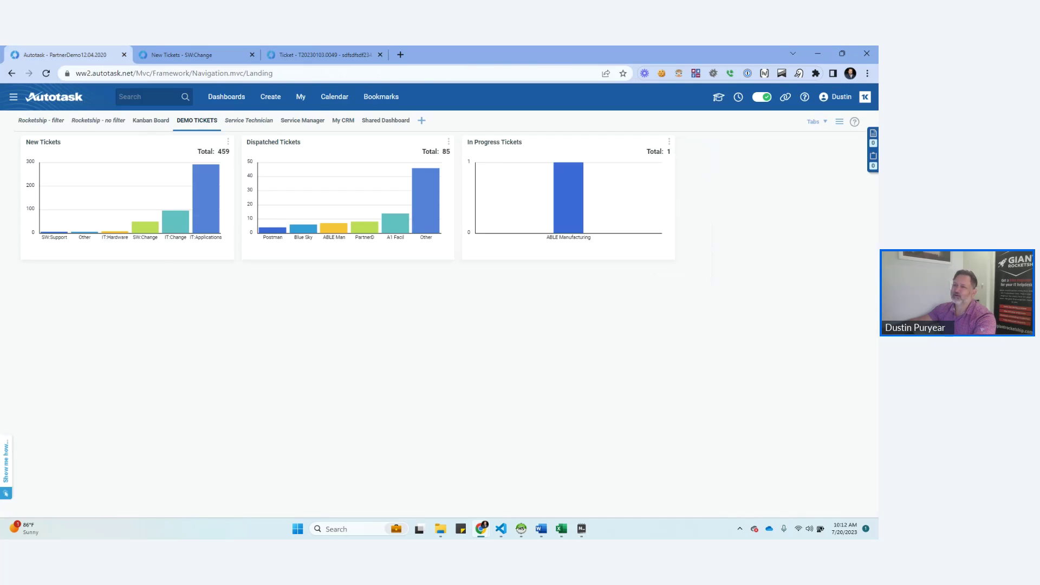
mouse_move(13, 96)
mouse_move(24, 228)
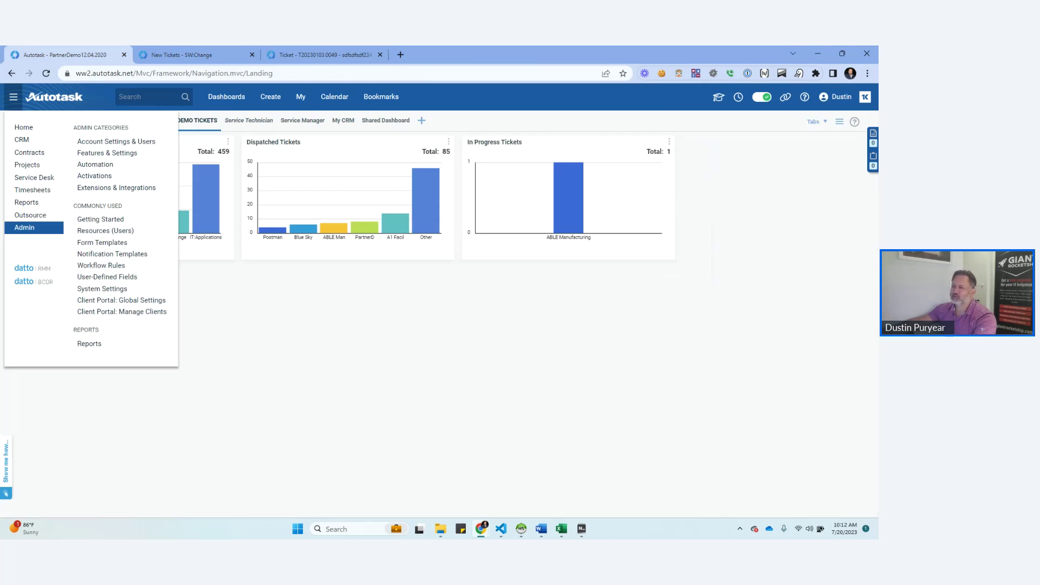
click(100, 264)
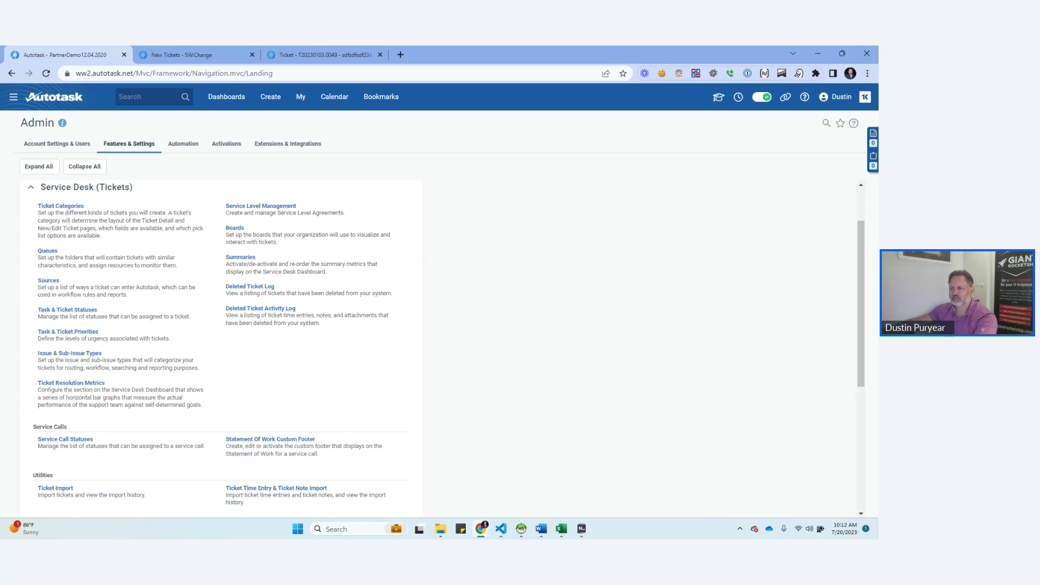
click(60, 206)
click(324, 55)
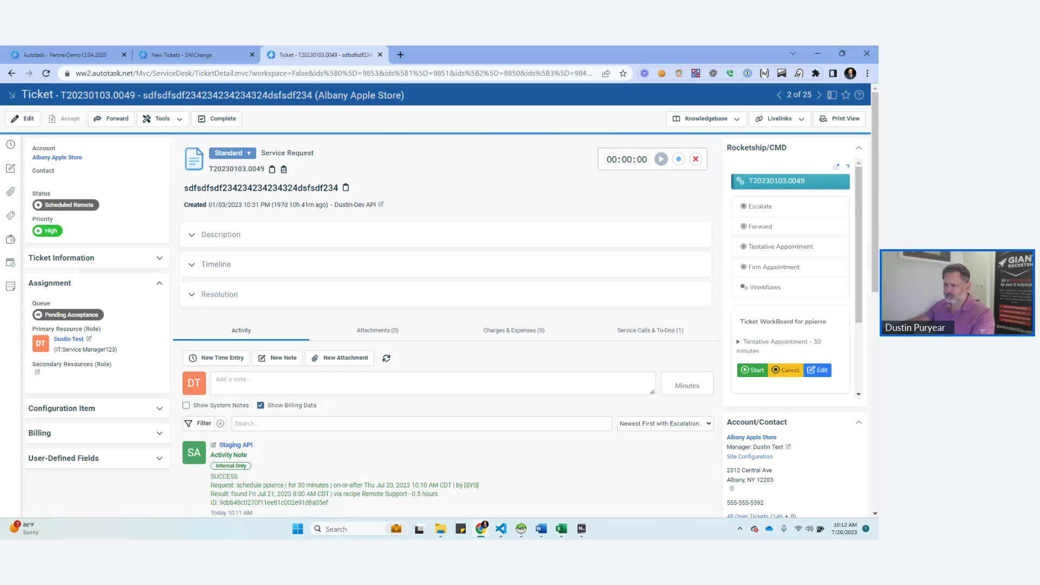
click(49, 54)
mouse_move(57, 193)
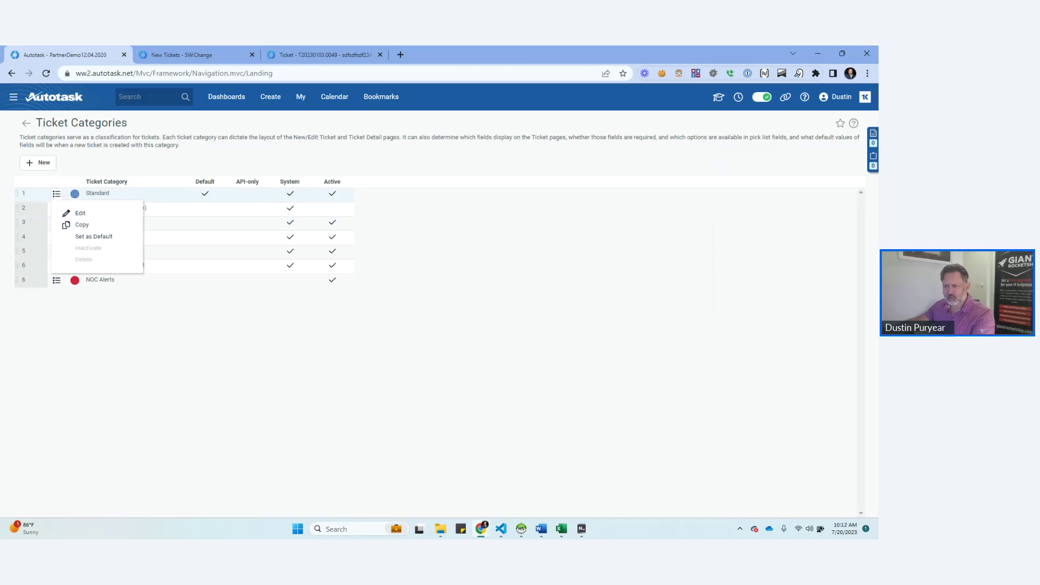
click(80, 213)
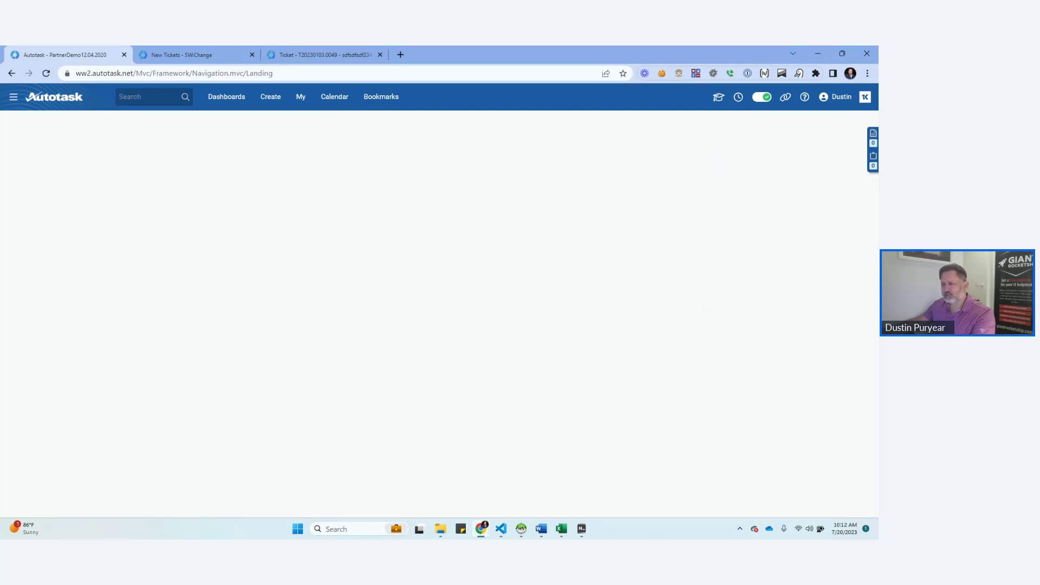
Search the Standard category's detail fields for "role" to locate the resource role fields
scroll(221, 346, down, 4)
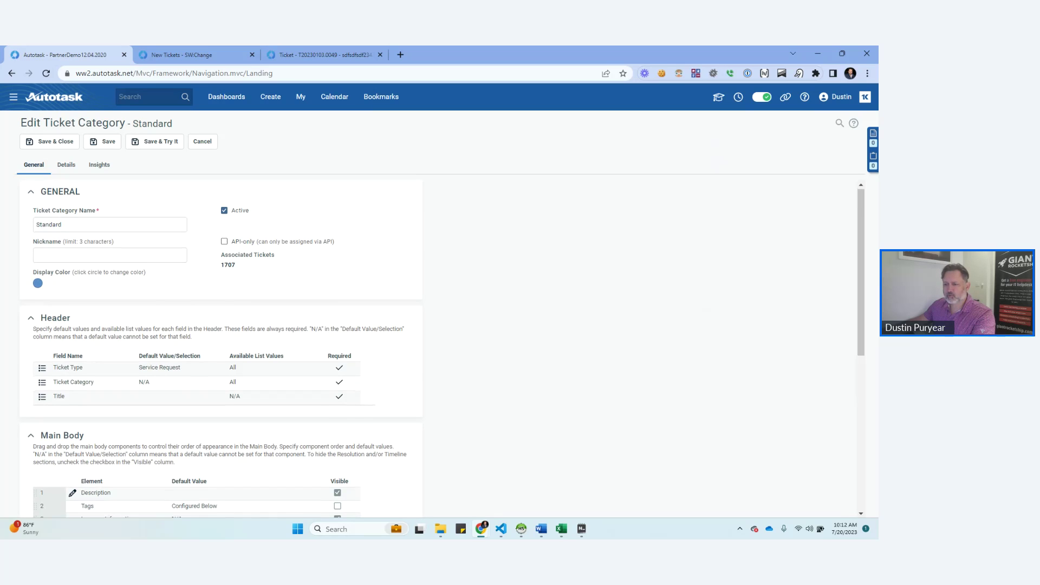
scroll(221, 346, up, 4)
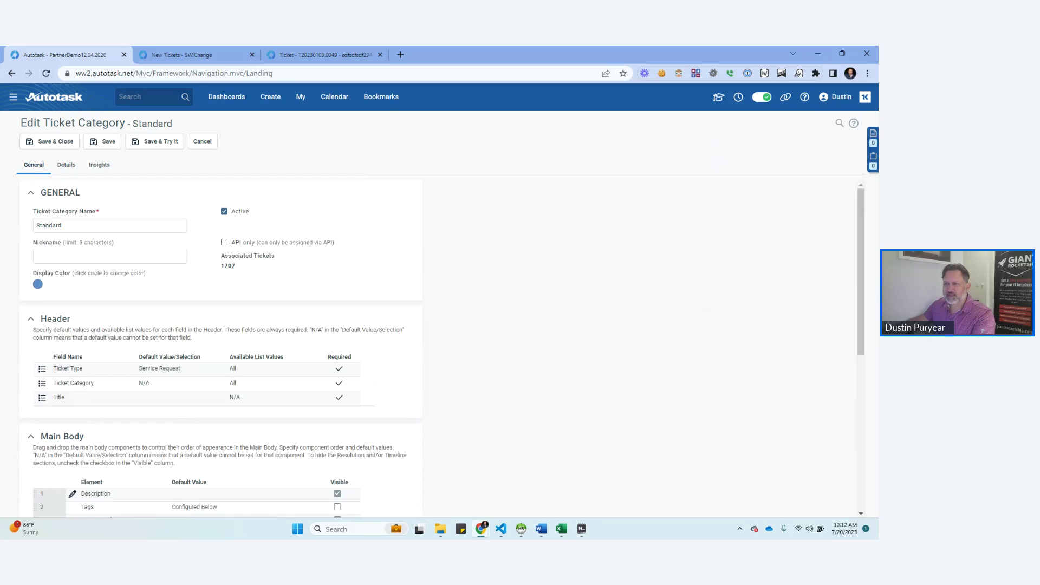
click(66, 165)
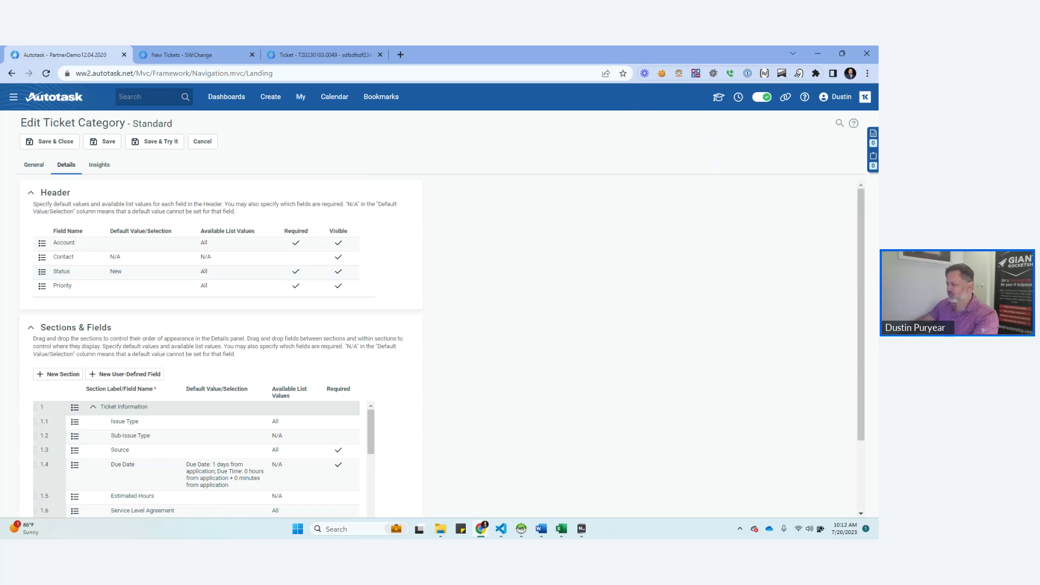
key(ctrl+f)
text(role)
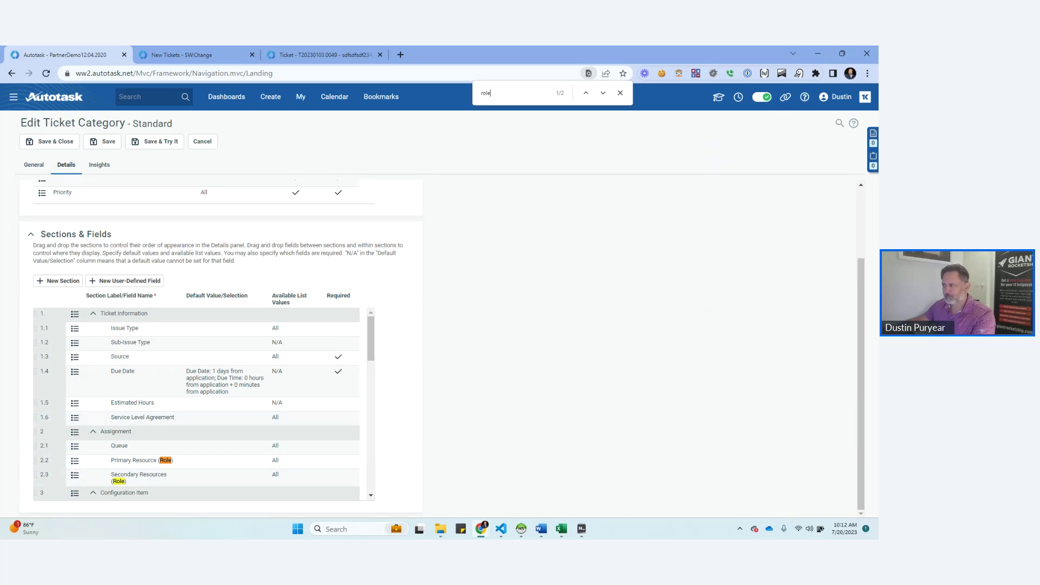
click(603, 93)
click(603, 93)
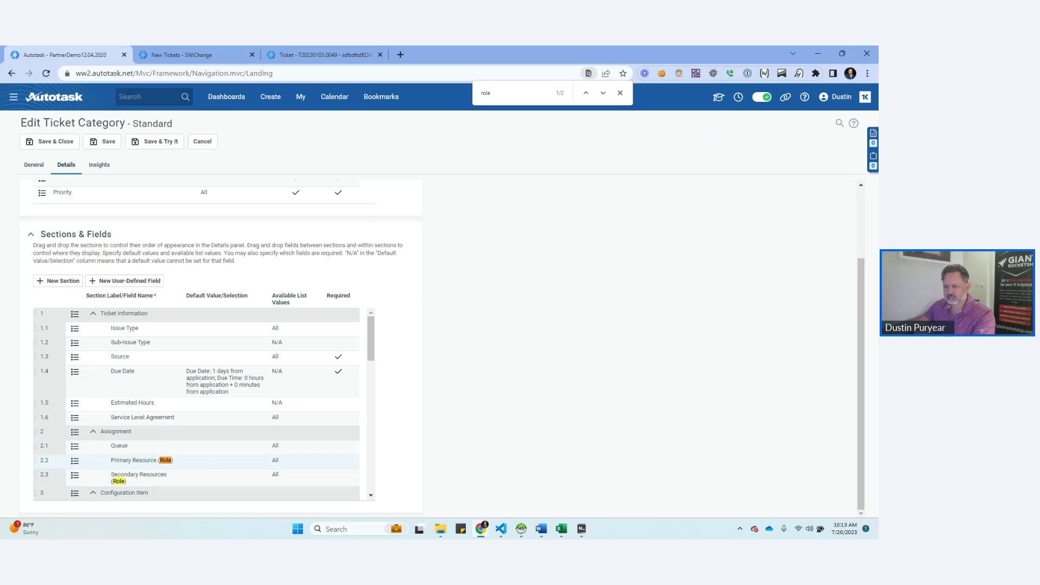
Edit the Primary Resource (Role) field and examine the resource and role combinations available as its default value
mouse_move(75, 460)
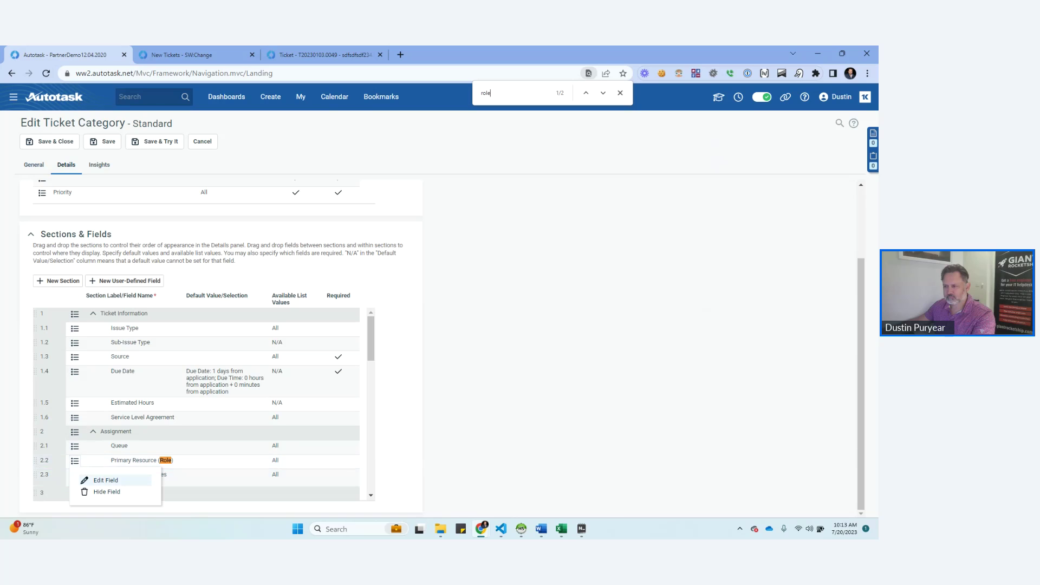
click(105, 480)
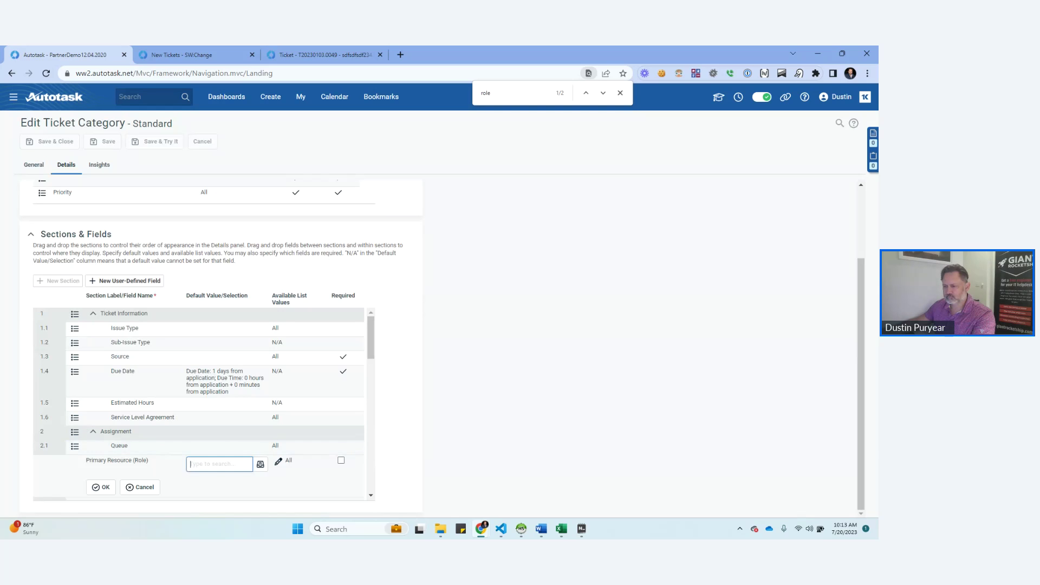
click(259, 465)
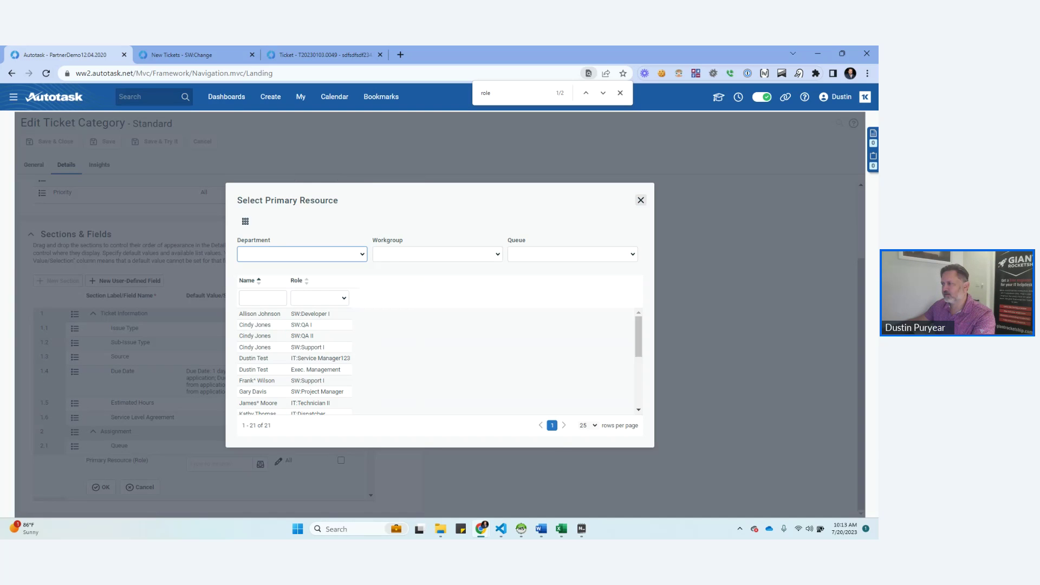
click(641, 200)
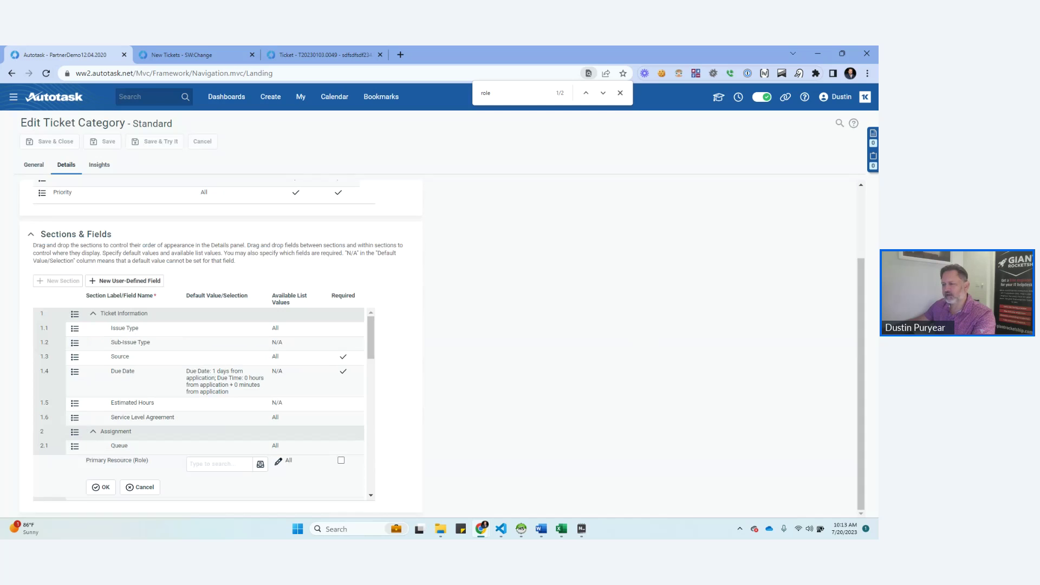
Try to restrict the Primary Resource (Role) list to custom values with a resource's SW:QA II role, and discard the selection
click(278, 461)
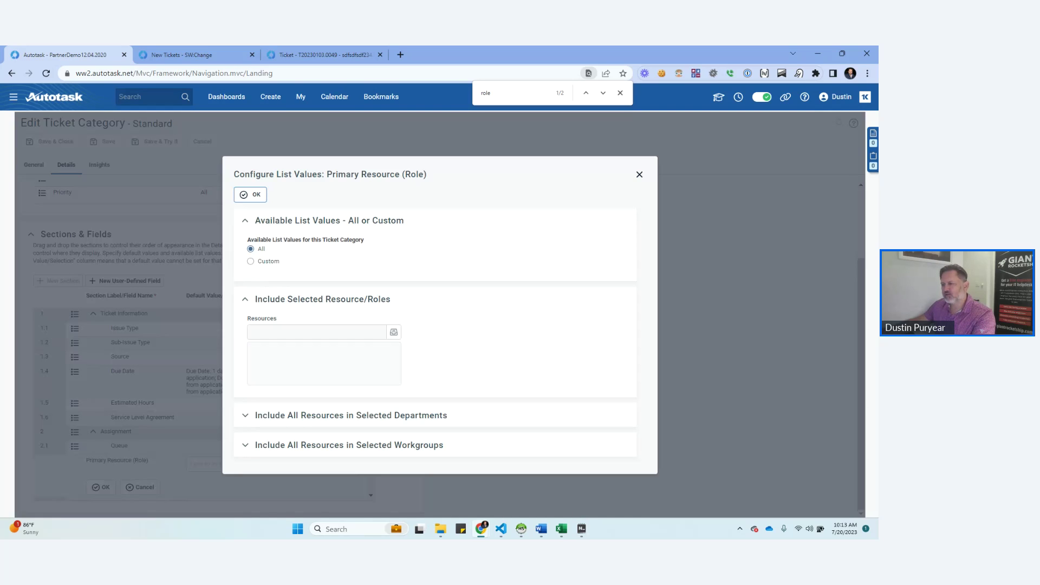
click(250, 261)
scroll(435, 346, down, 1)
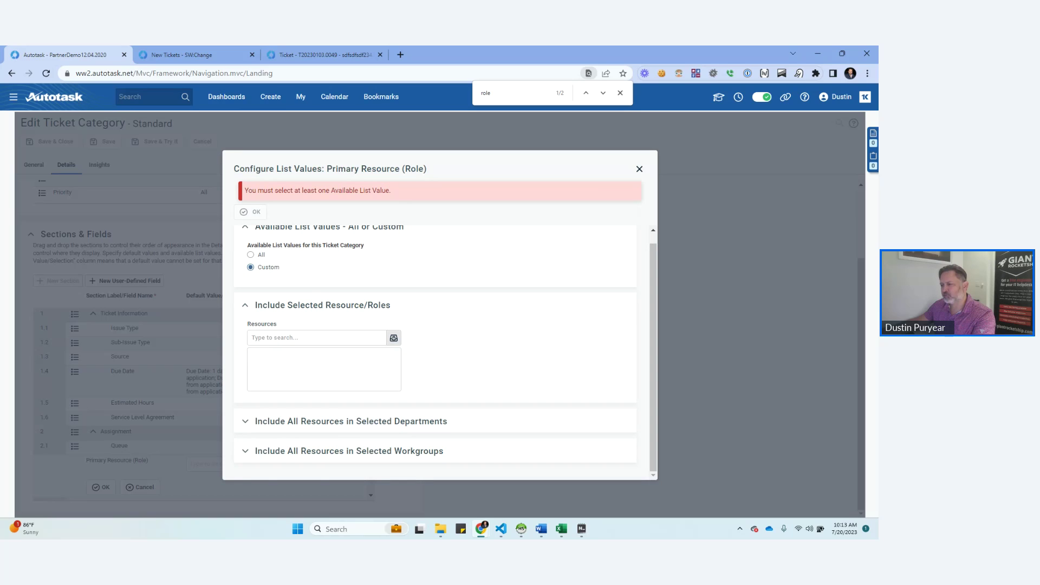
click(393, 337)
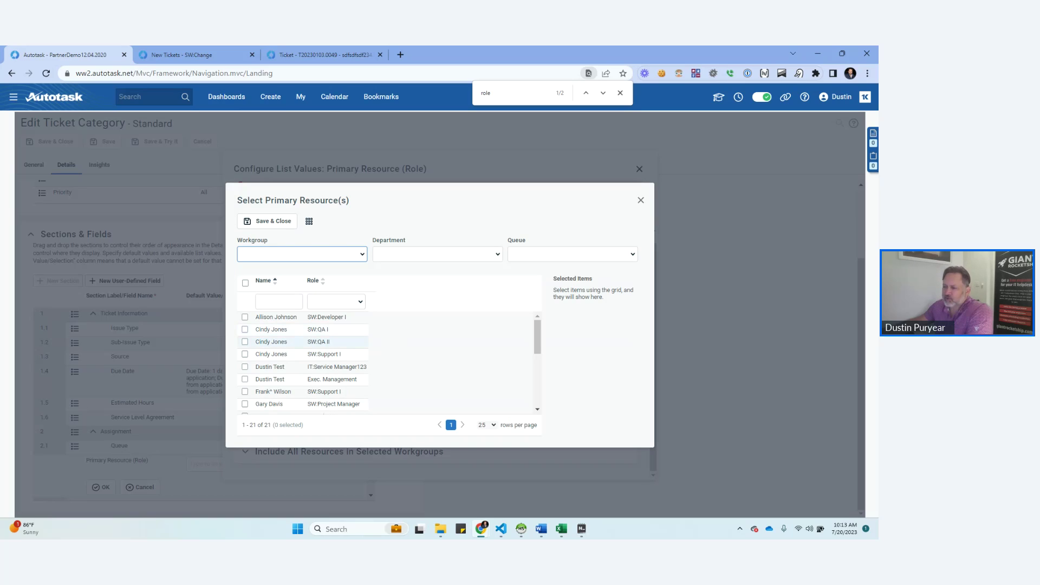
click(245, 342)
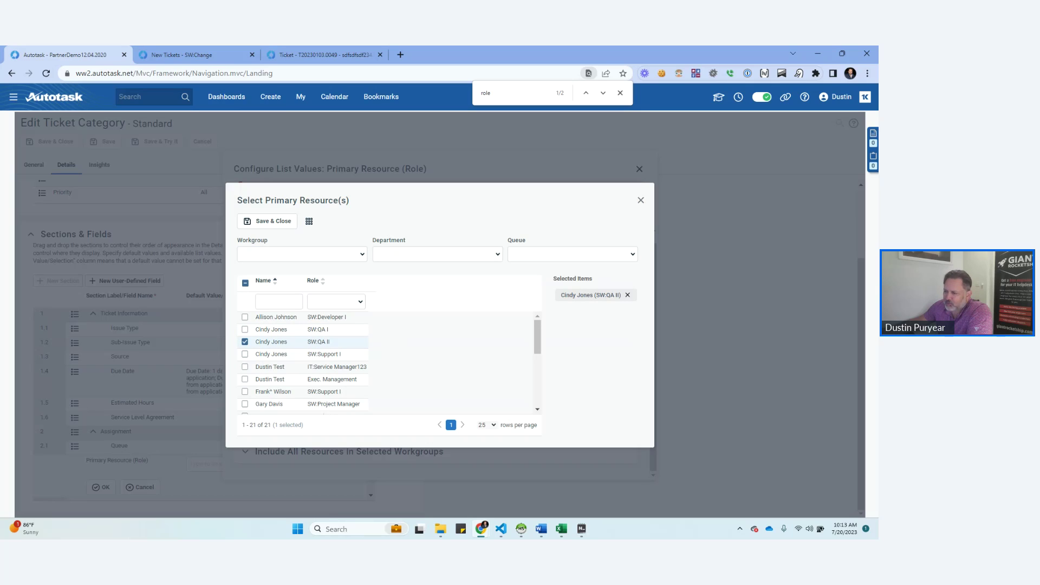
click(244, 329)
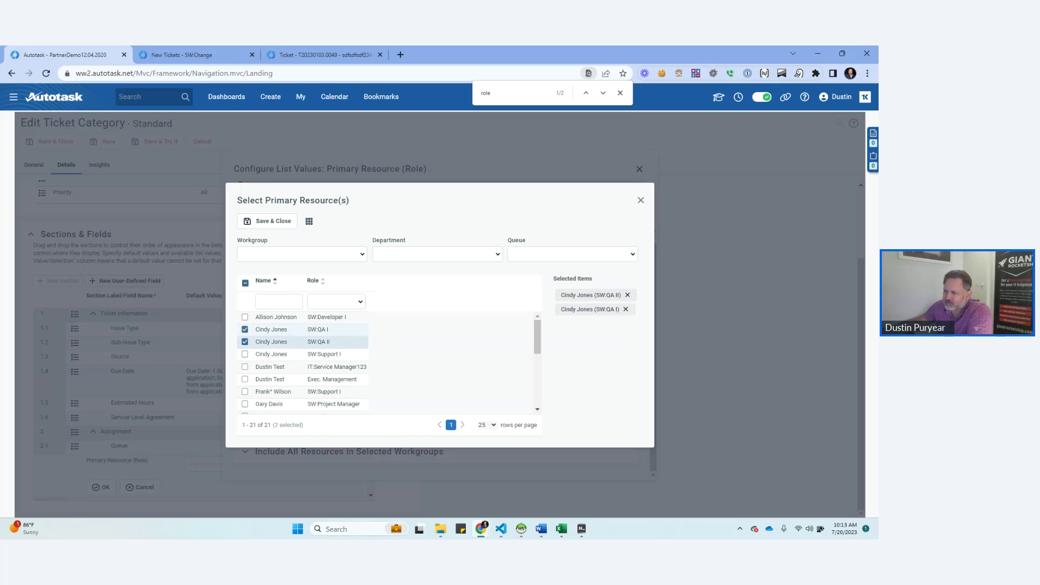
click(244, 329)
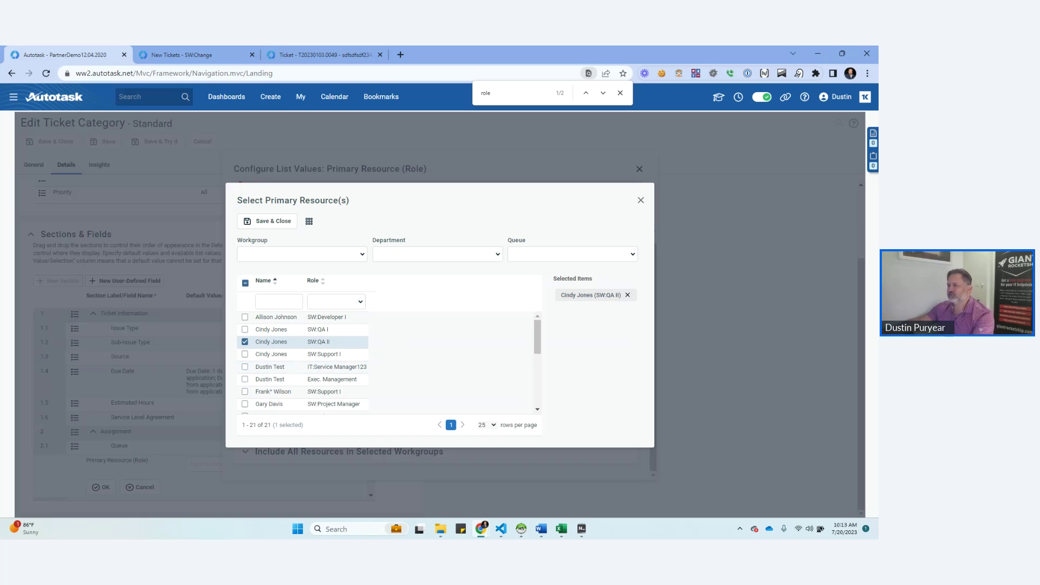
click(640, 200)
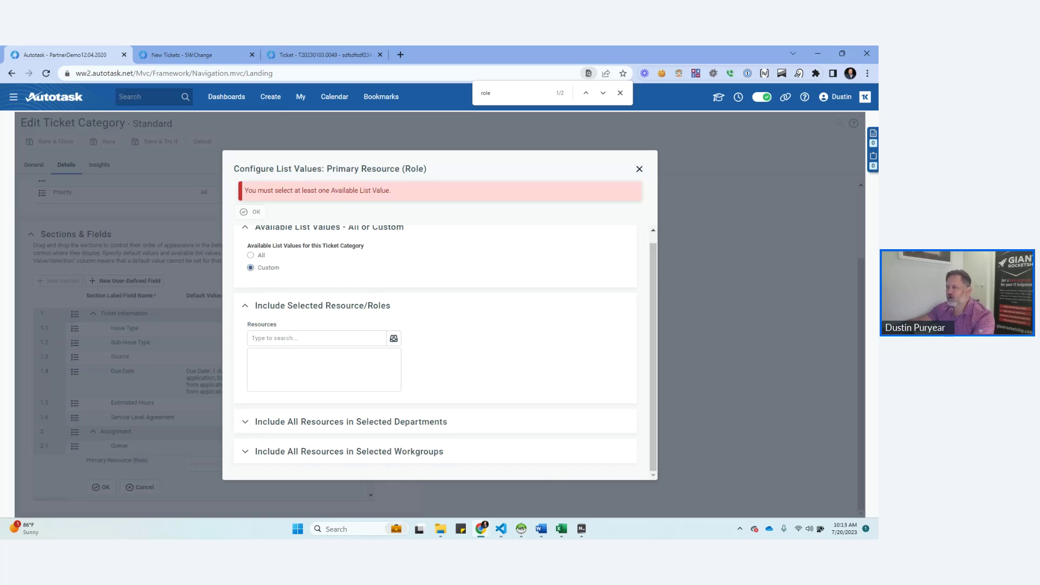
click(638, 168)
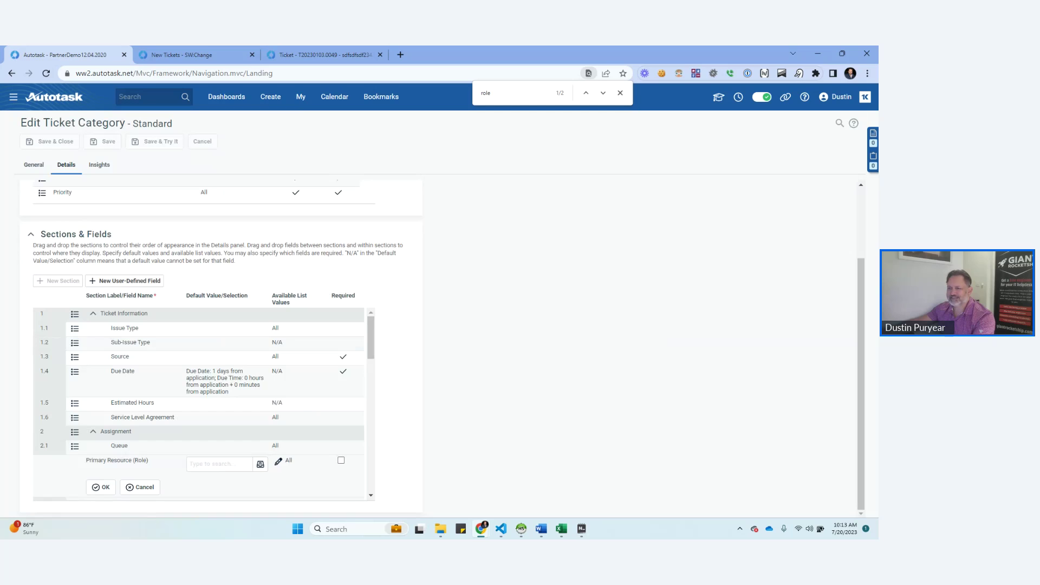
Look through the remaining sections and fields in the Standard category's details, down to the hidden fields
scroll(221, 193, up, 2)
scroll(221, 347, down, 2)
scroll(198, 403, down, 6)
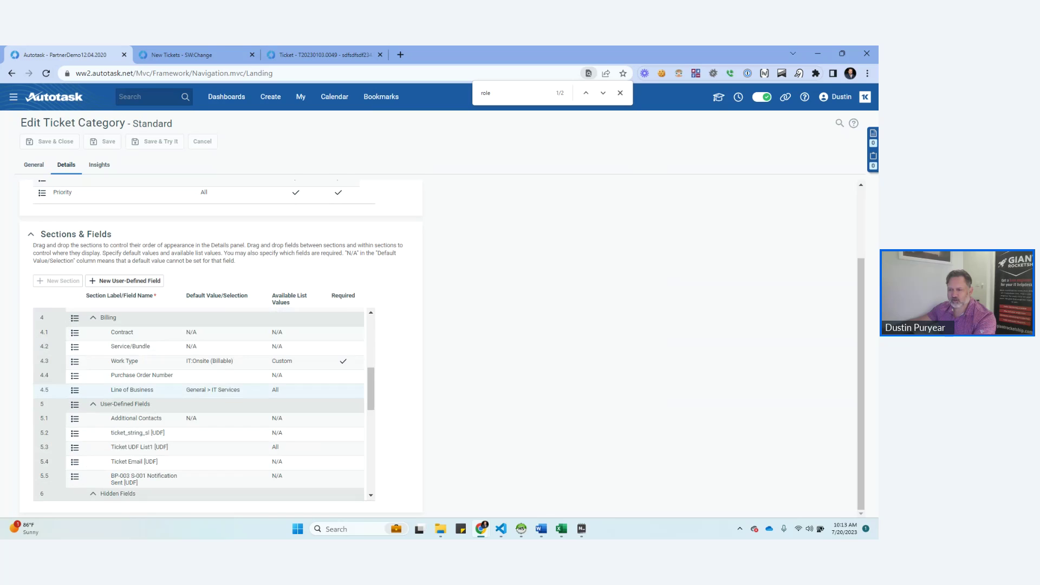
scroll(198, 404, down, 8)
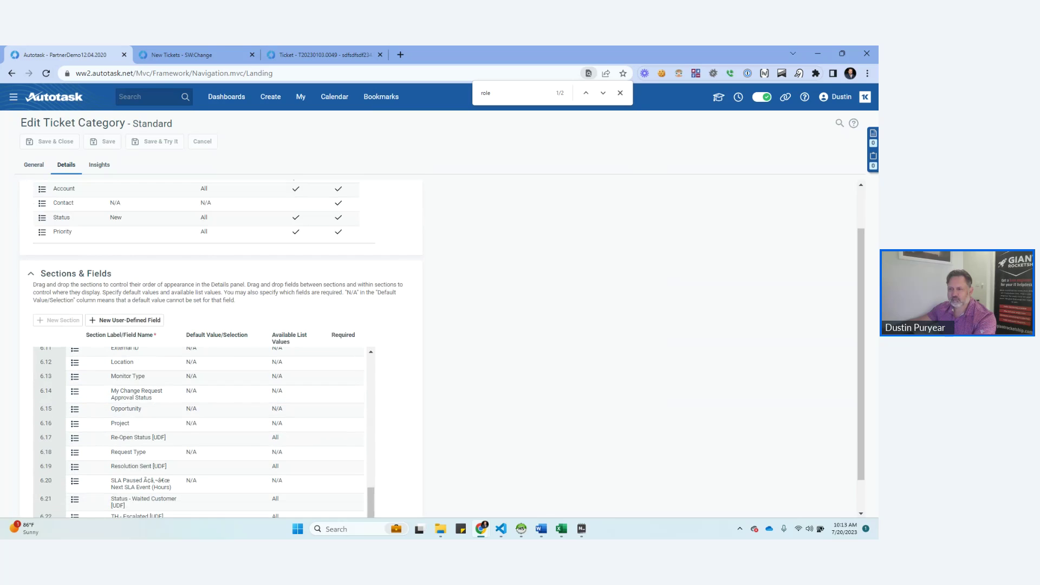
scroll(221, 347, up, 1)
Find and expand the Available Form Templates section in the Standard category's general settings
click(33, 165)
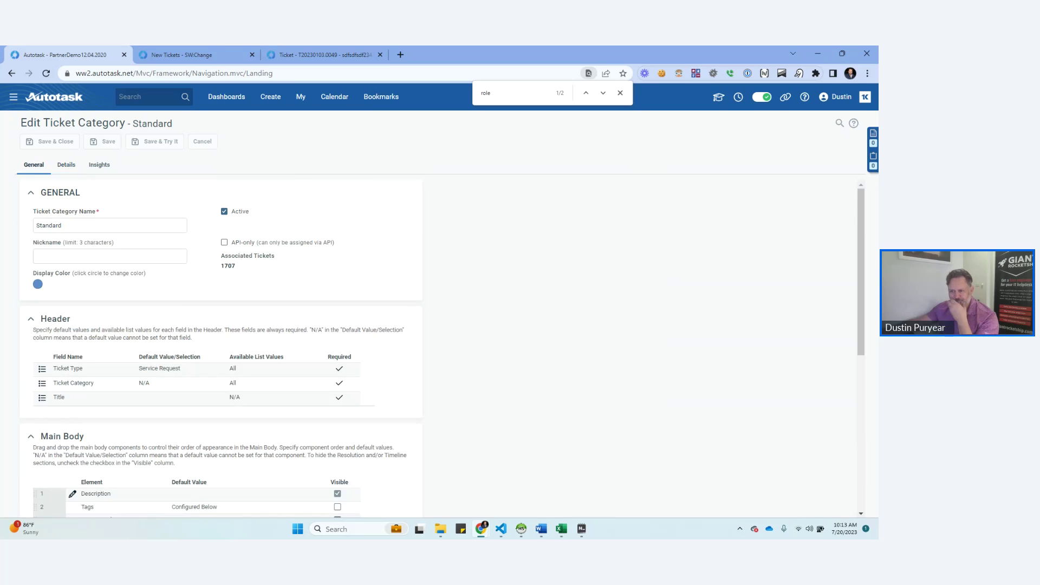
scroll(221, 347, down, 4)
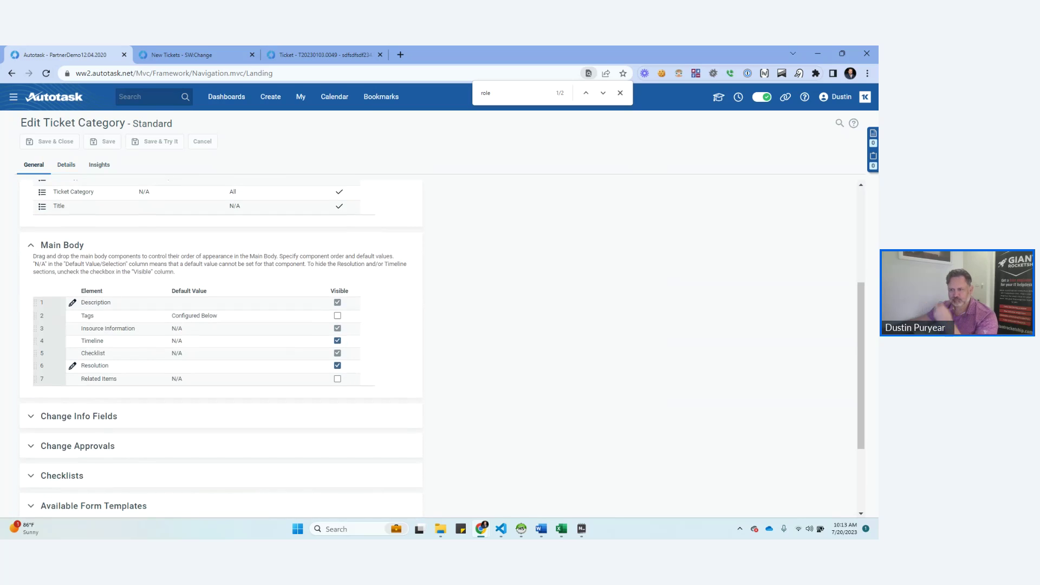
scroll(221, 347, down, 2)
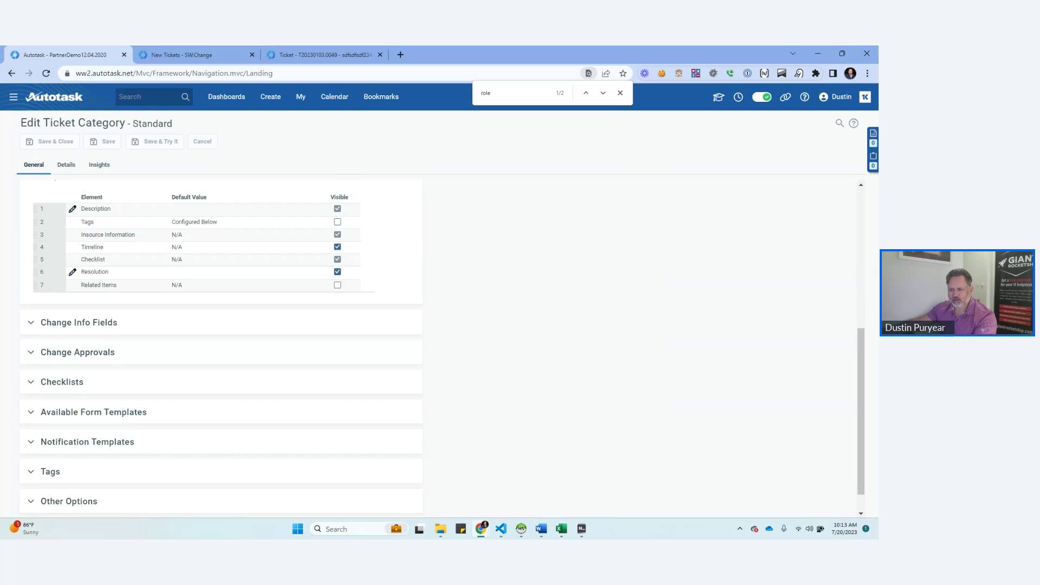
scroll(221, 346, down, 1)
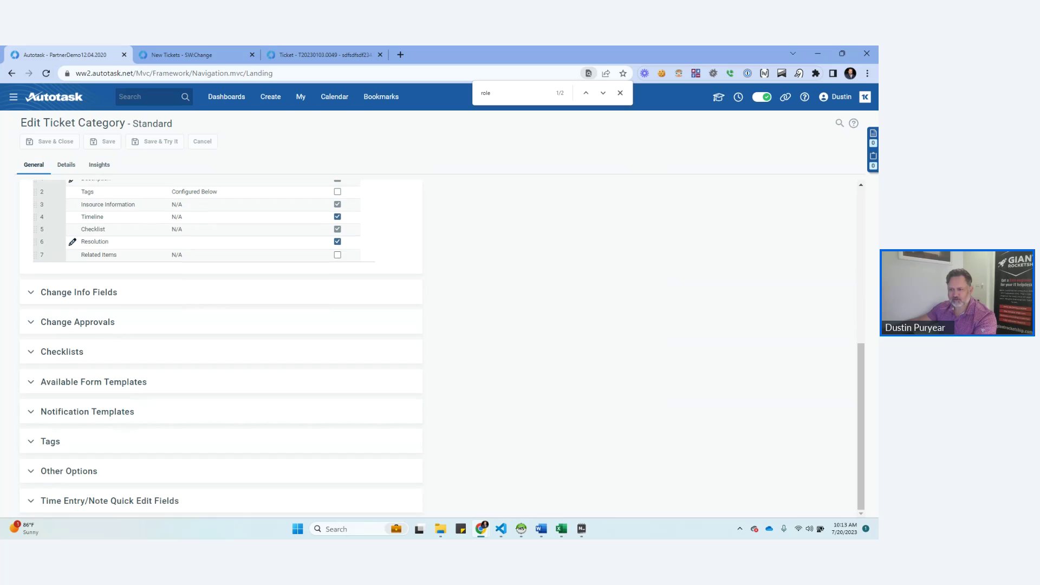
click(31, 381)
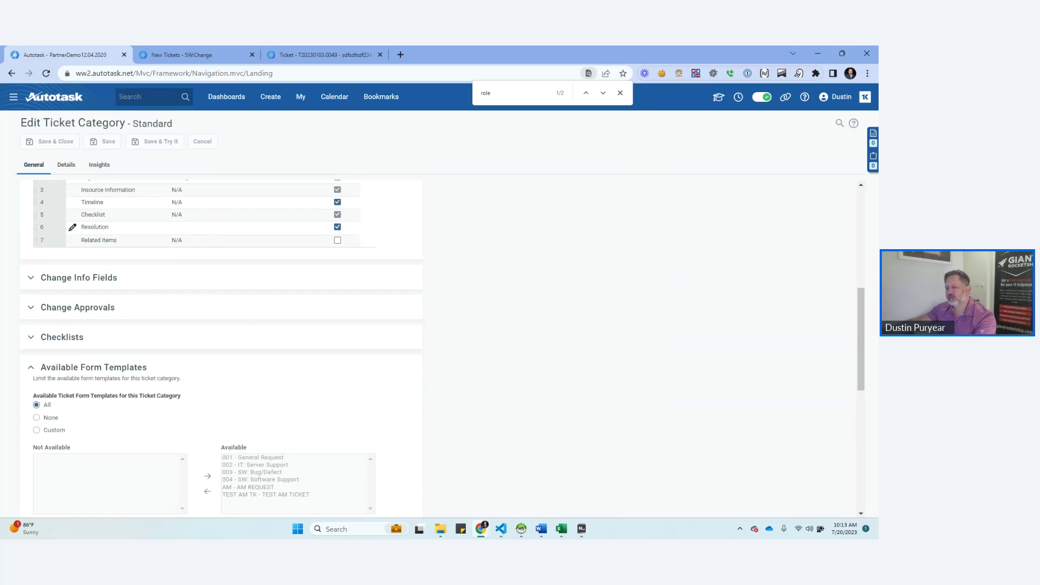
Close the page search and switch the available ticket time entry form templates for the Standard category to Custom
scroll(221, 347, down, 3)
click(620, 92)
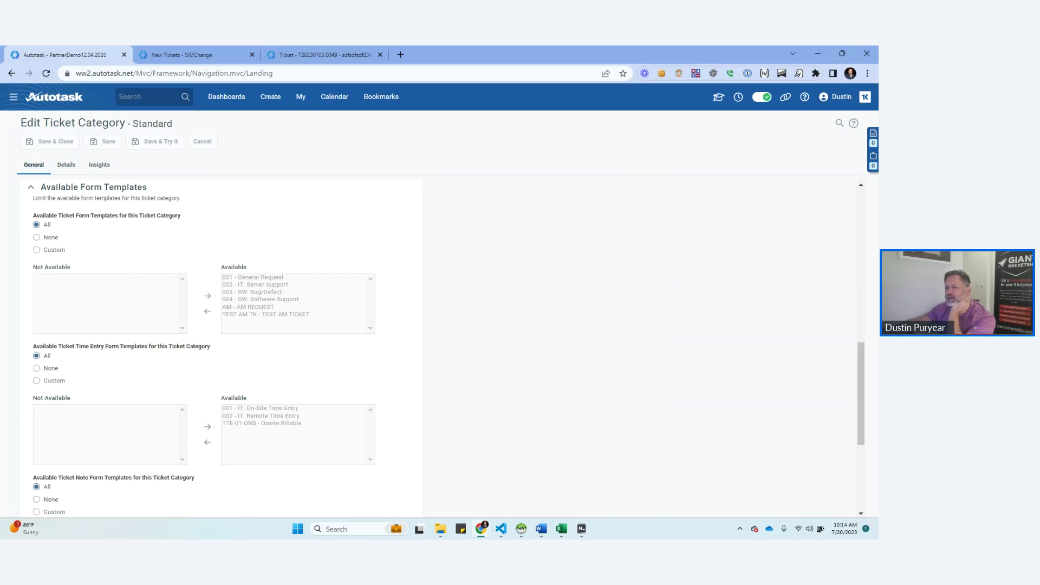
scroll(445, 347, down, 1)
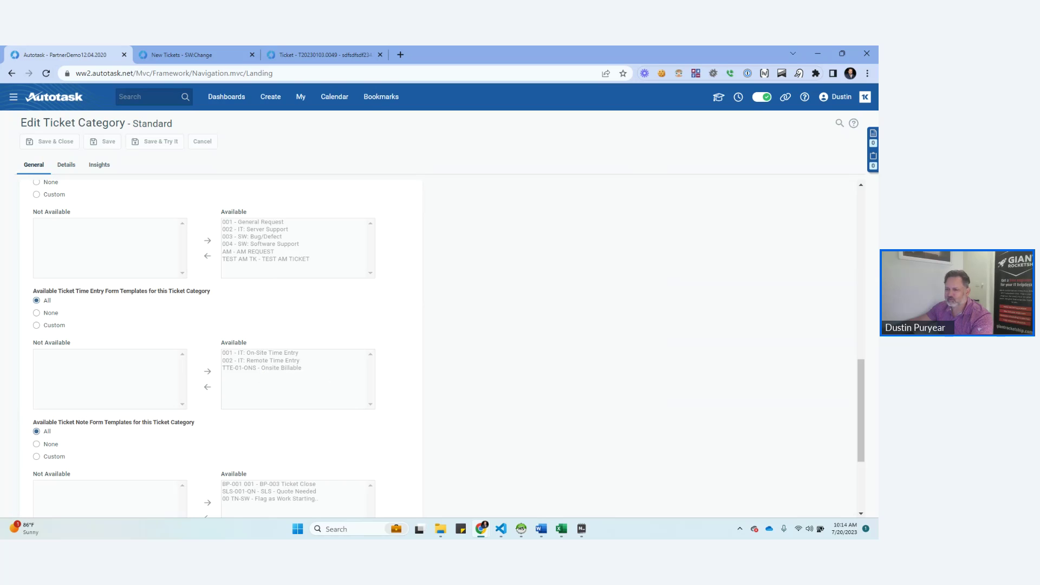
click(36, 325)
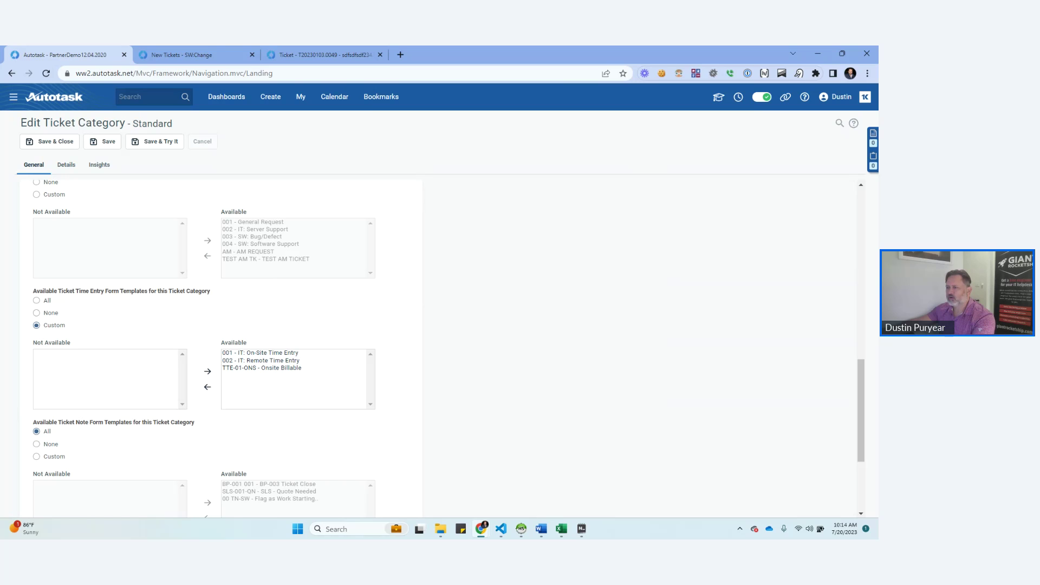
scroll(221, 348, up, 10)
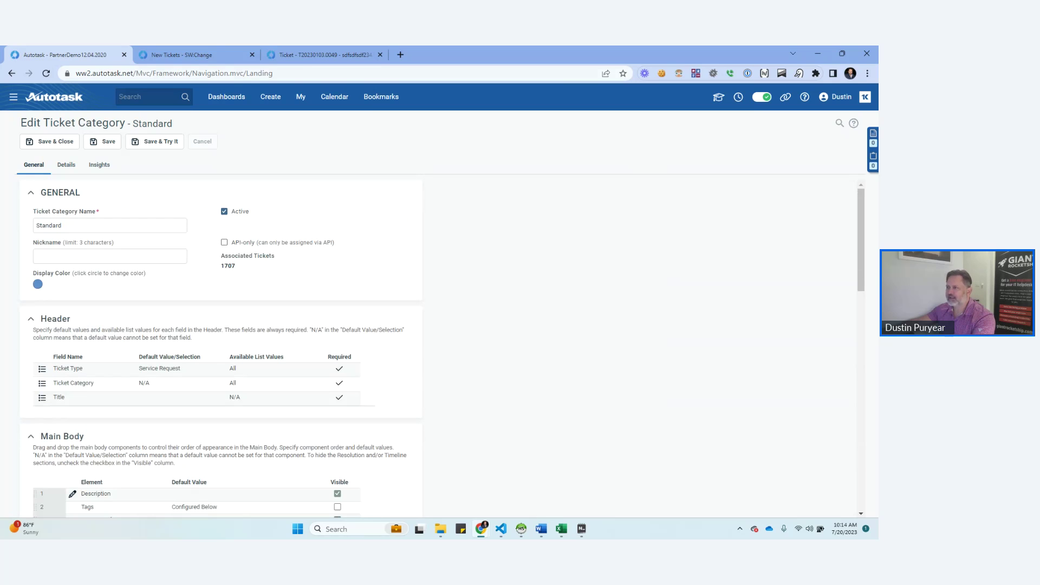
Leave the category editor for the Rocketship - filter dashboard and look over the firm and tentative appointments on its WorkBoard
click(324, 55)
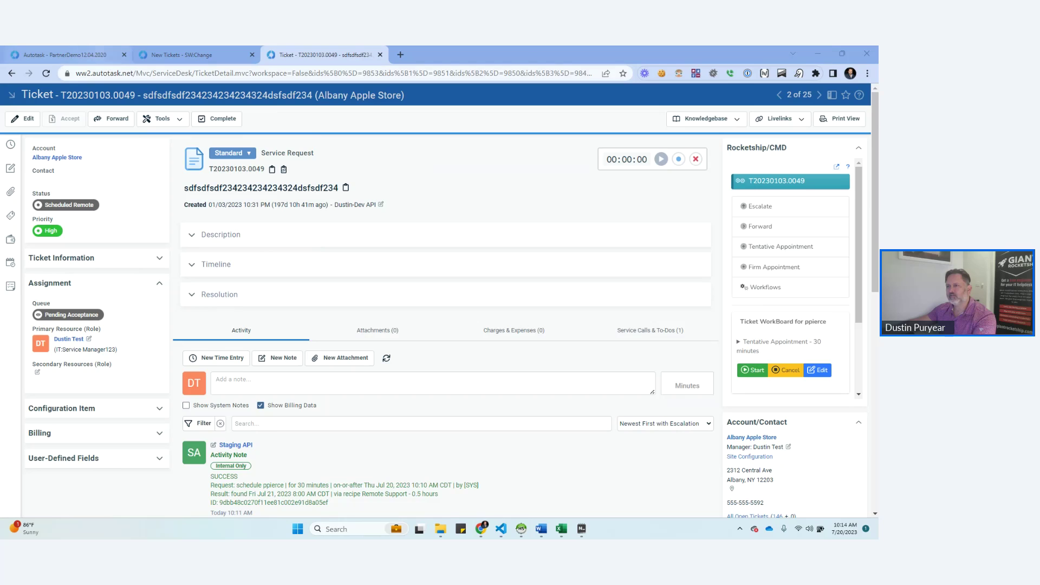
click(65, 55)
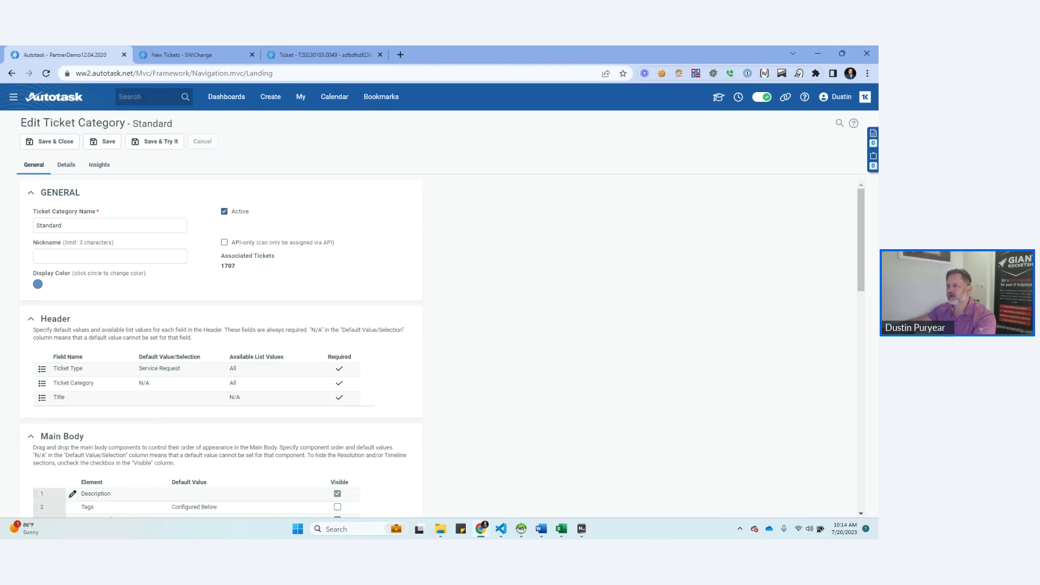
click(226, 97)
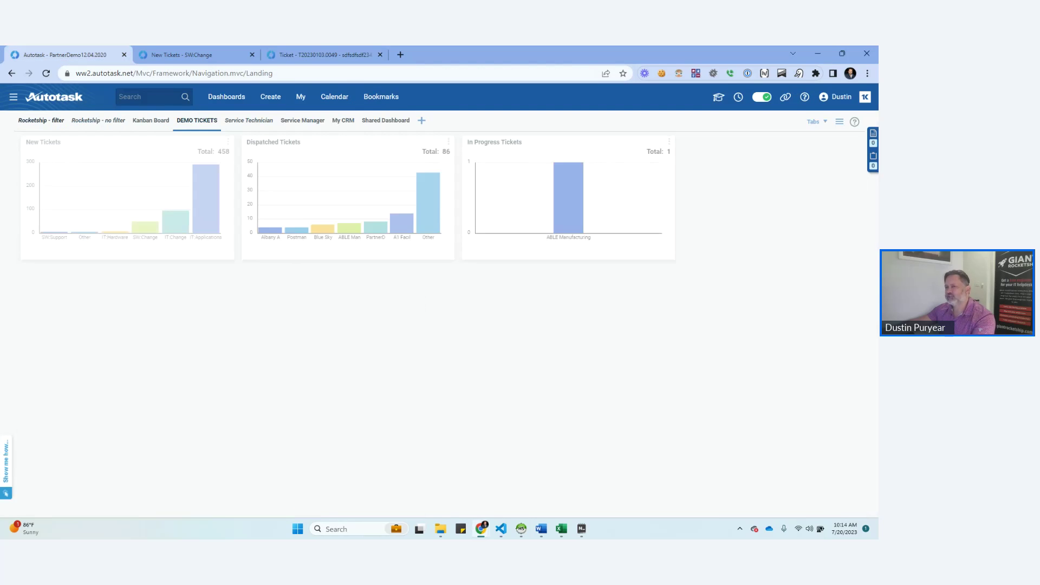
click(54, 120)
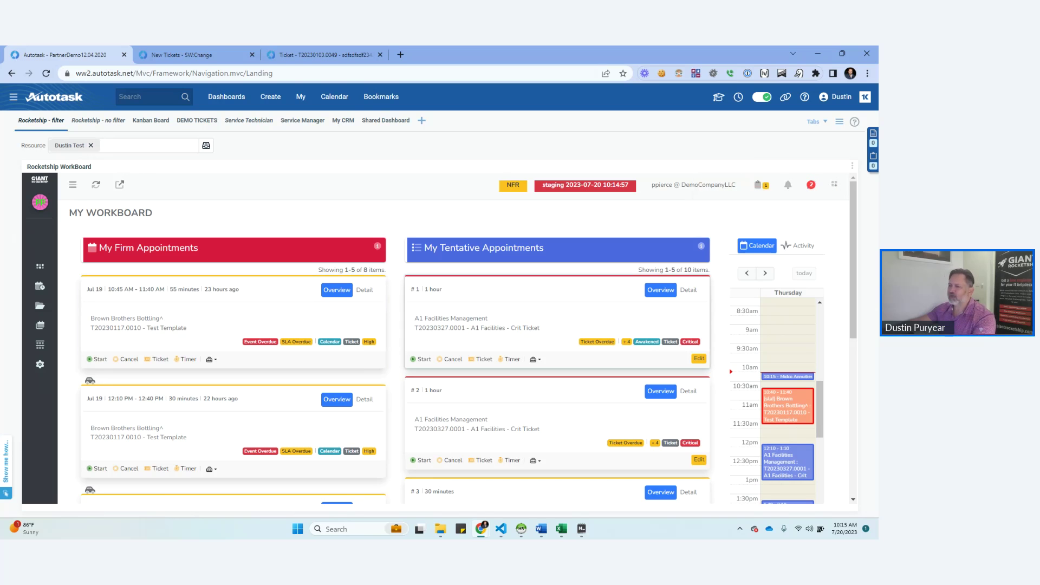
scroll(471, 357, down, 5)
scroll(471, 357, up, 5)
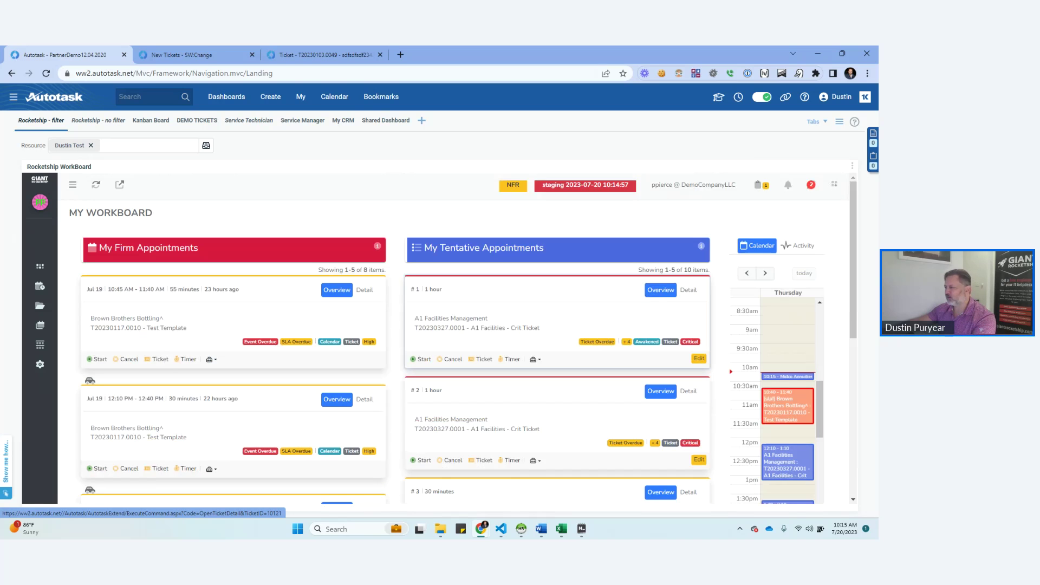